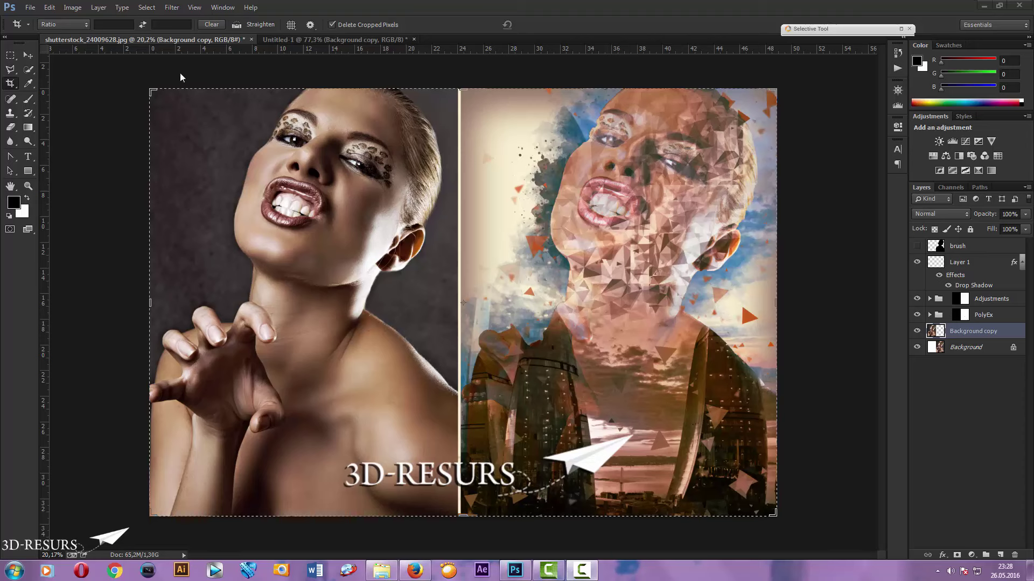
Step: Switch to the Move tool so the crop border disappears from the before-and-after view
click(28, 56)
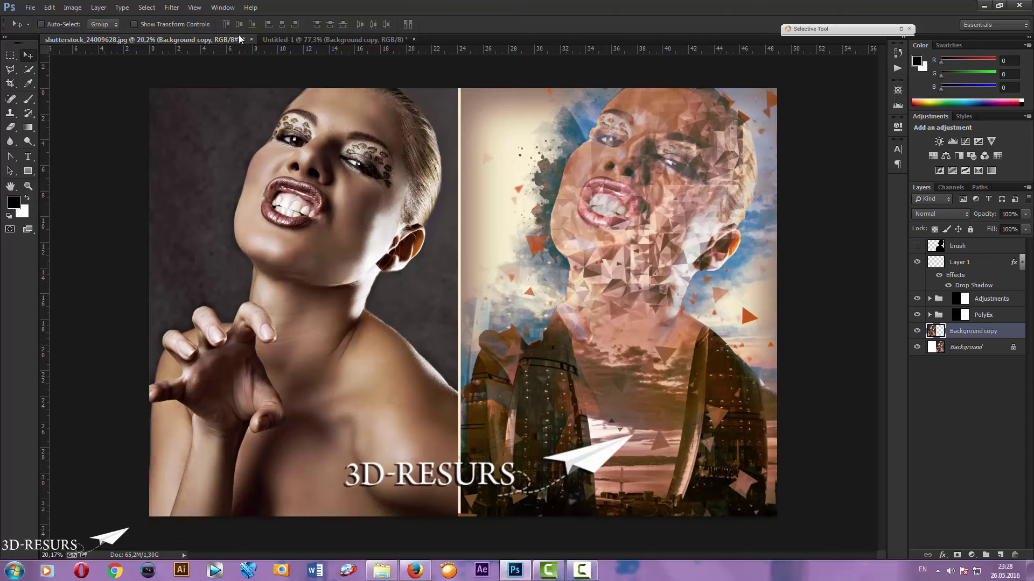
Step: Flatten the Untitled-1 portrait into a single Background layer
click(275, 40)
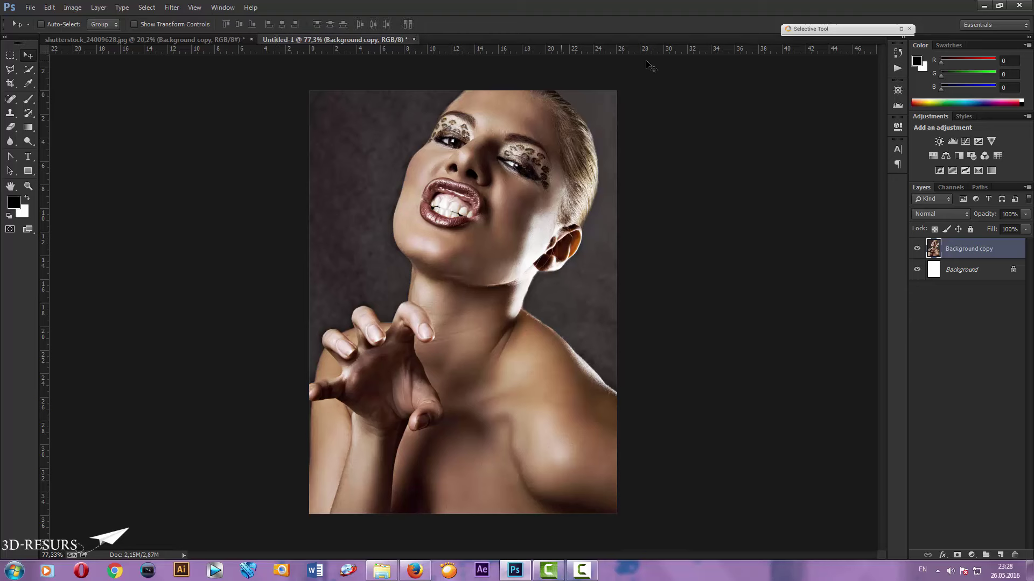
click(966, 270)
right_click(970, 263)
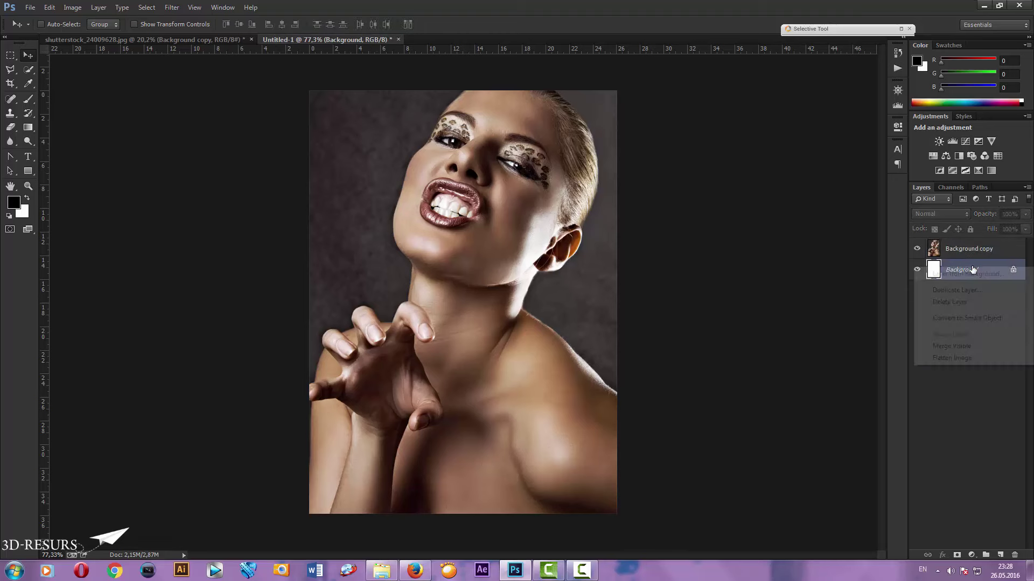
click(968, 264)
right_click(967, 264)
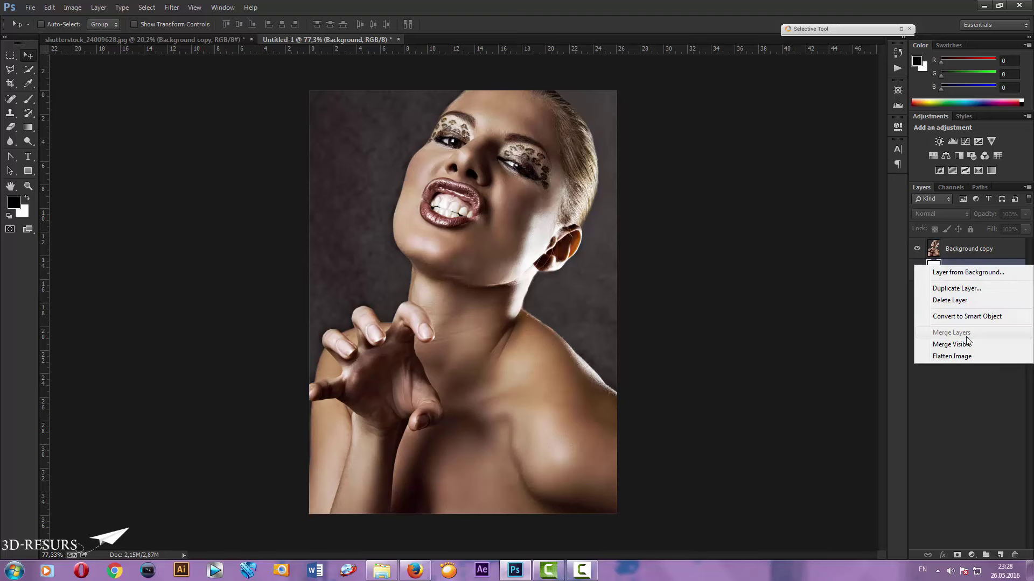
click(965, 356)
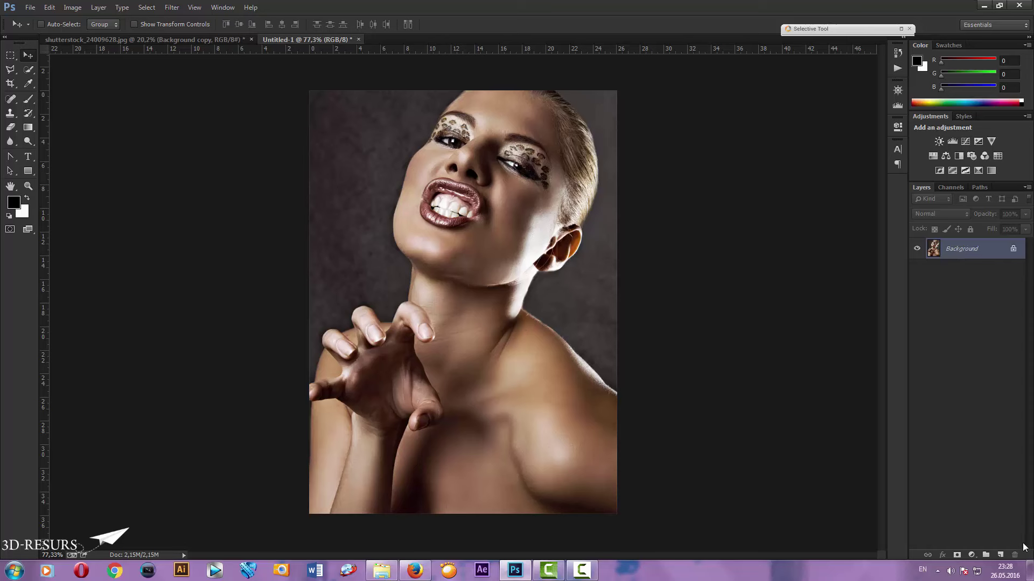
Step: Add an empty layer named 'brush' above Background, then reselect Background
click(1001, 555)
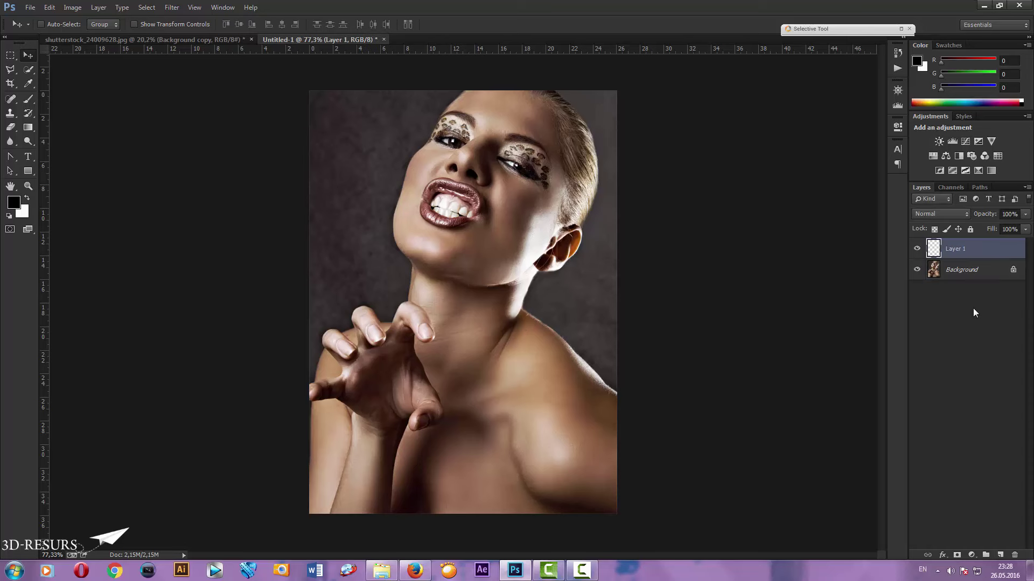
double_click(954, 249)
text(brush)
key(Return)
click(952, 275)
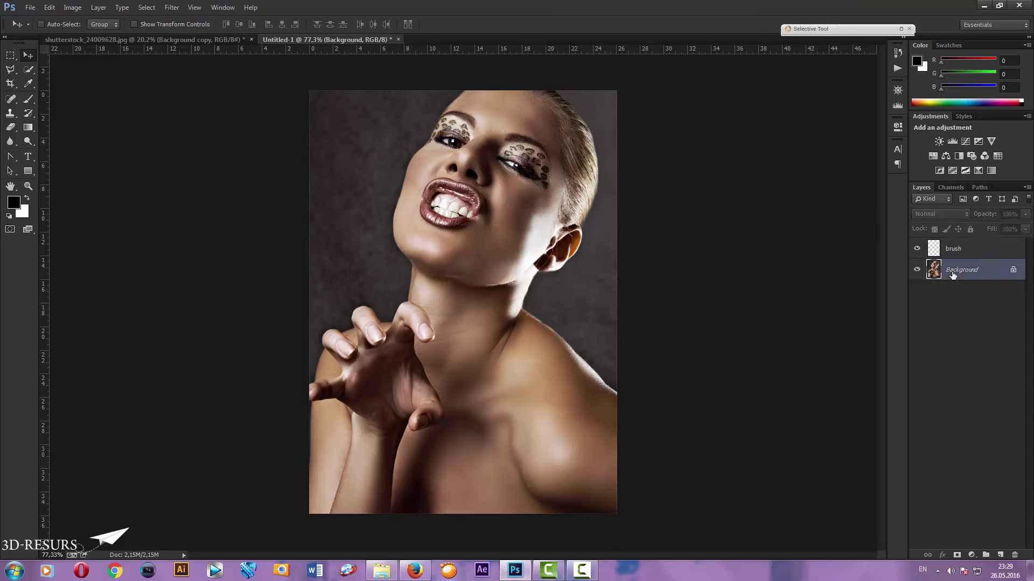
Step: Quick-select the woman's head, neck, hand and shoulders, then activate the brush layer
click(33, 72)
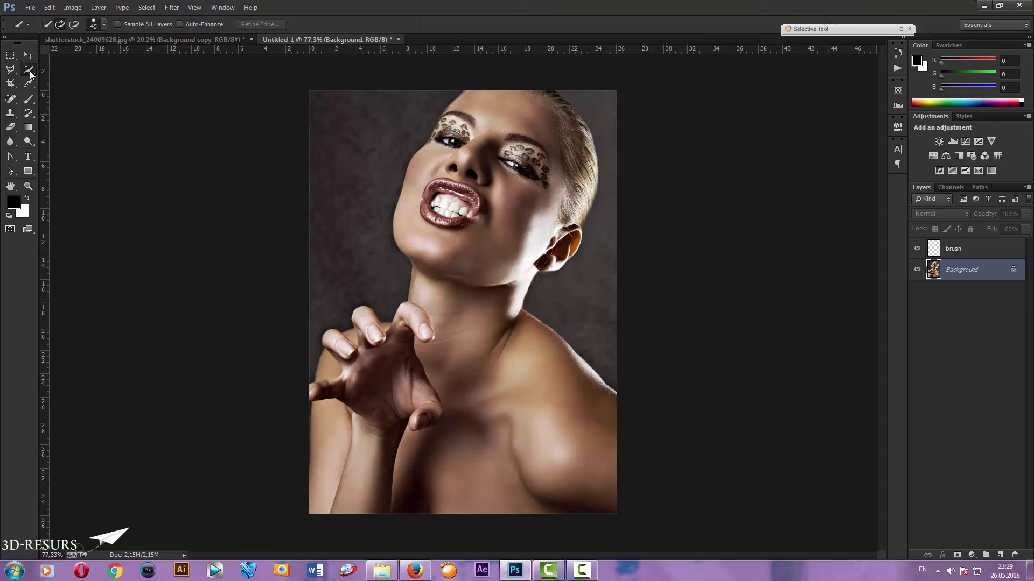
right_click(31, 75)
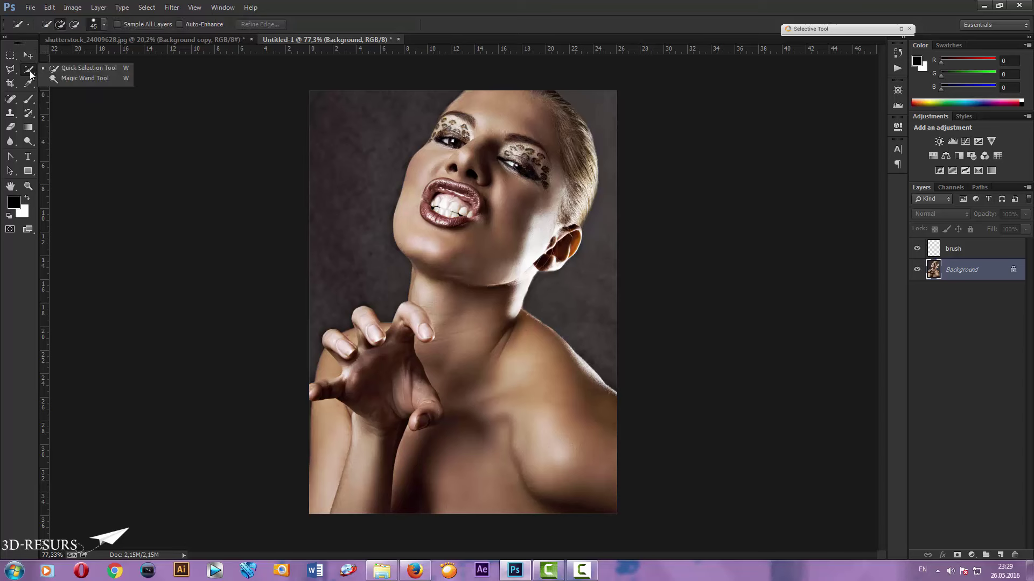
click(65, 69)
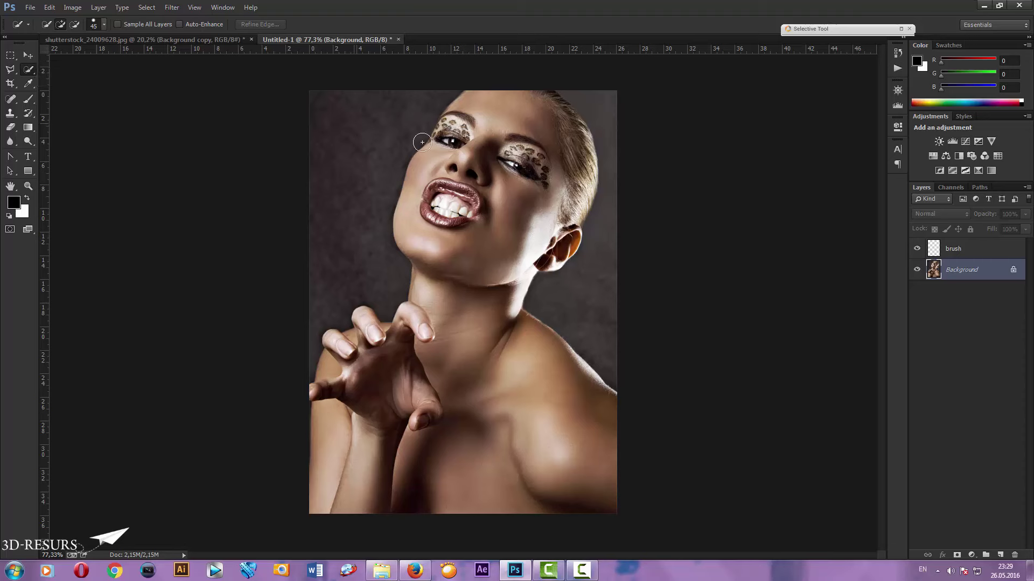
mouse_move(490, 128)
mouse_down()
mouse_move(442, 129)
mouse_move(581, 149)
mouse_move(405, 380)
mouse_move(374, 504)
mouse_move(585, 468)
mouse_up()
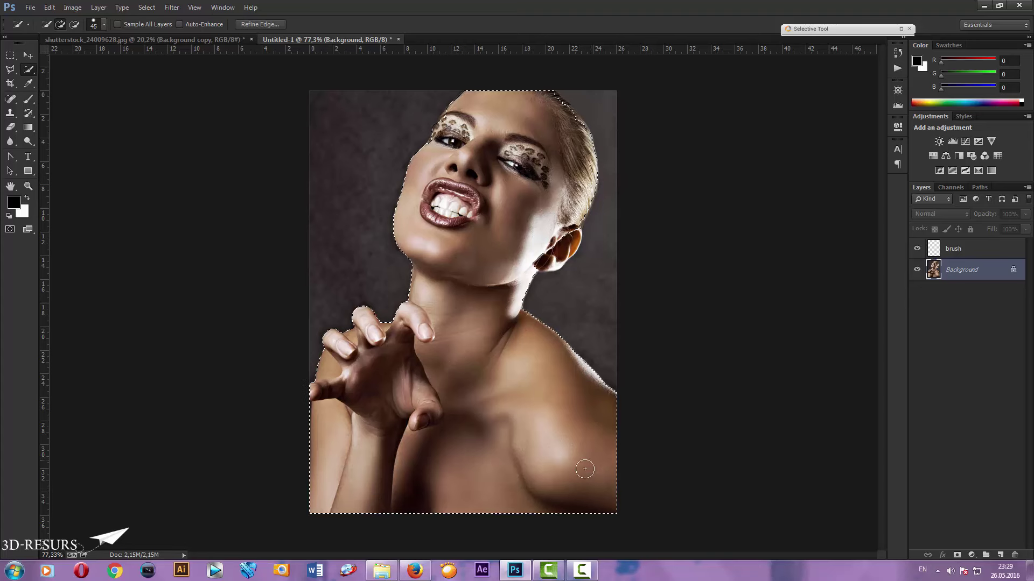
click(954, 249)
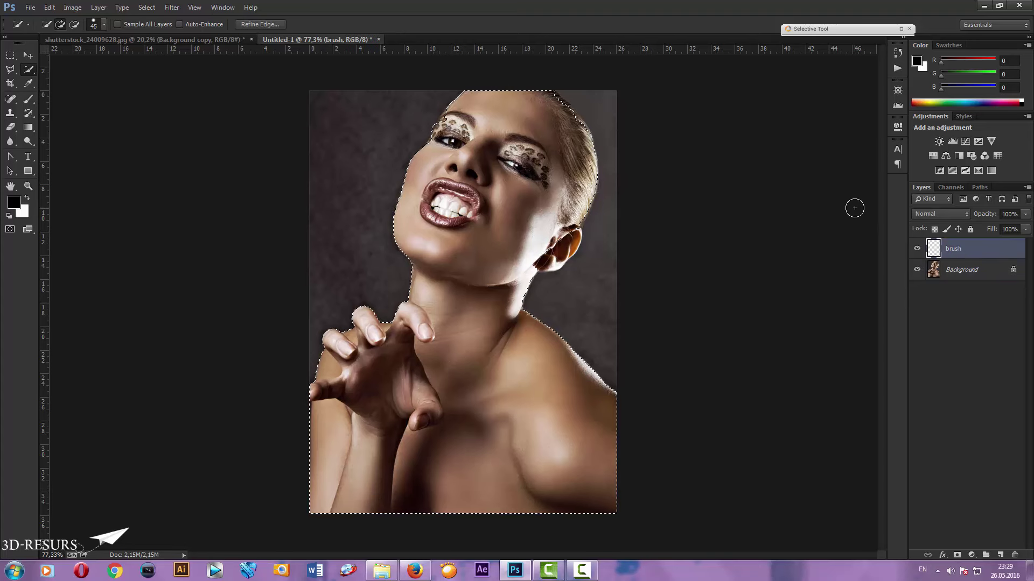
Step: Fill the figure selection with solid black on the brush layer and show the Actions panel
key(alt+BackSpace)
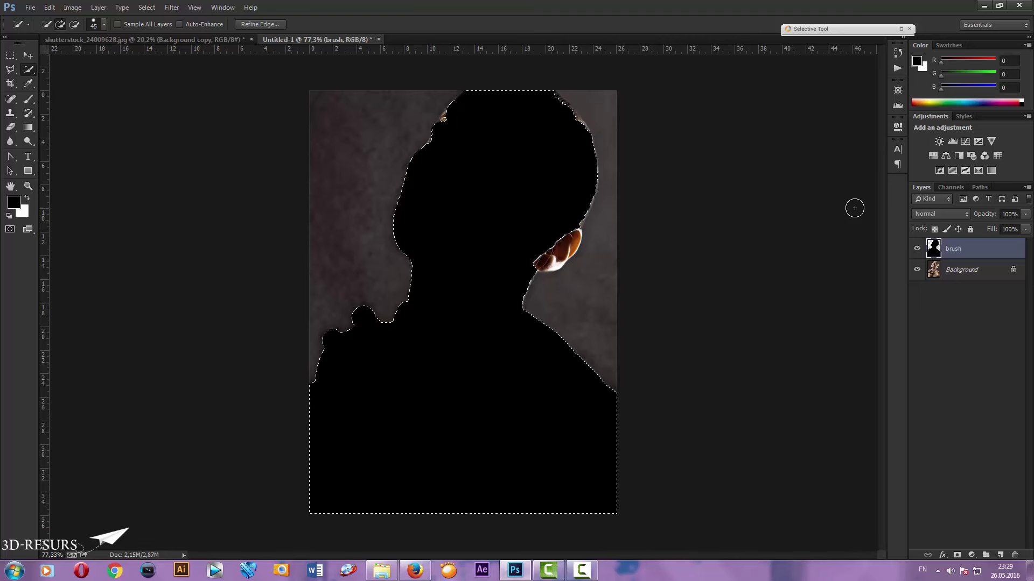
key(ctrl+z)
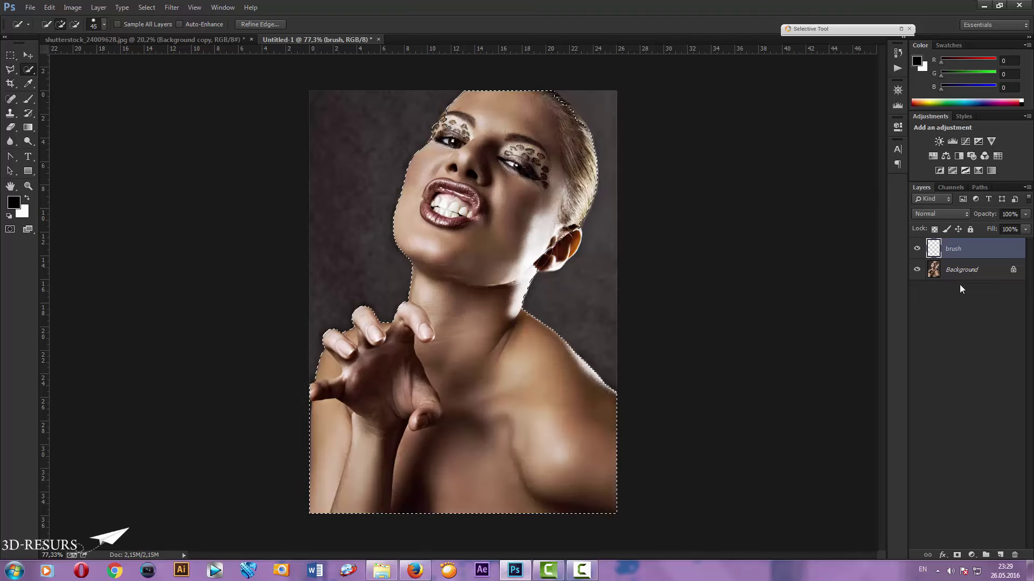
click(959, 271)
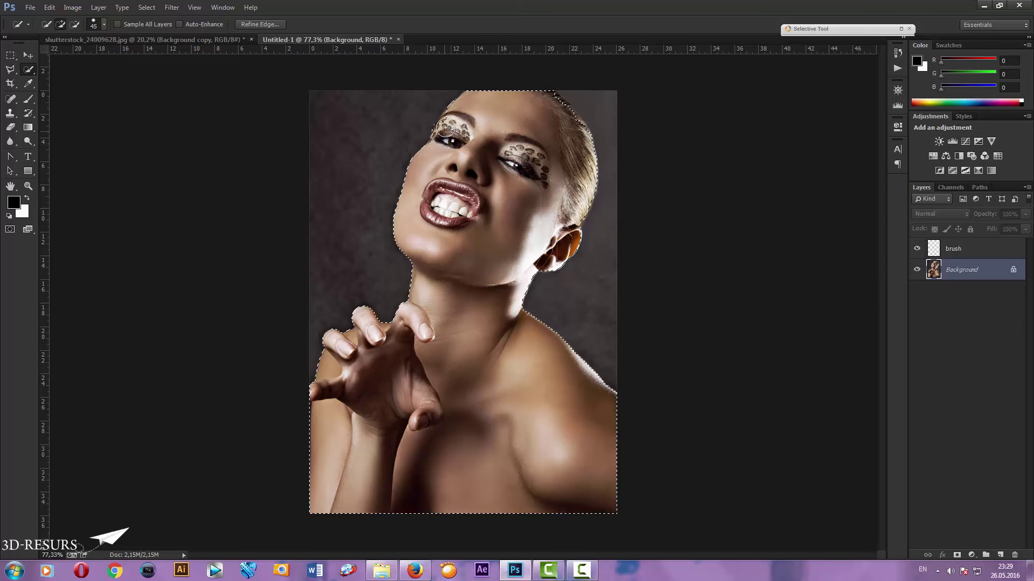
click(958, 255)
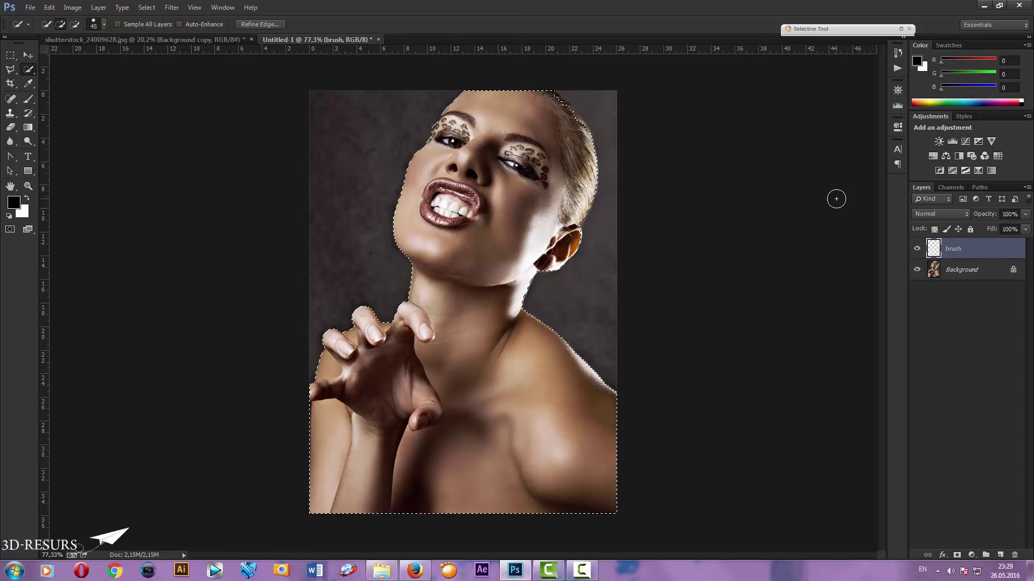
key(alt+BackSpace)
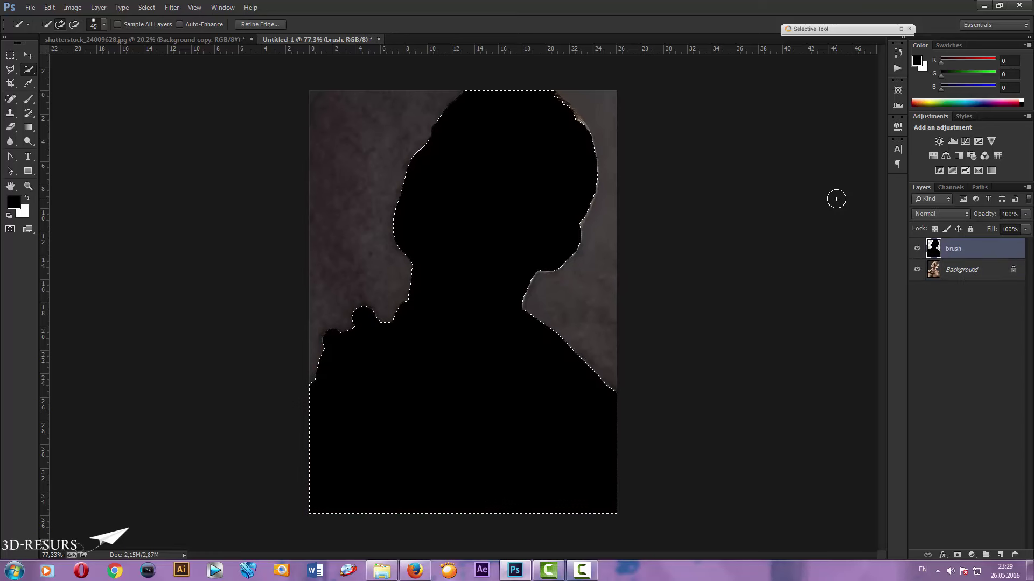
click(896, 69)
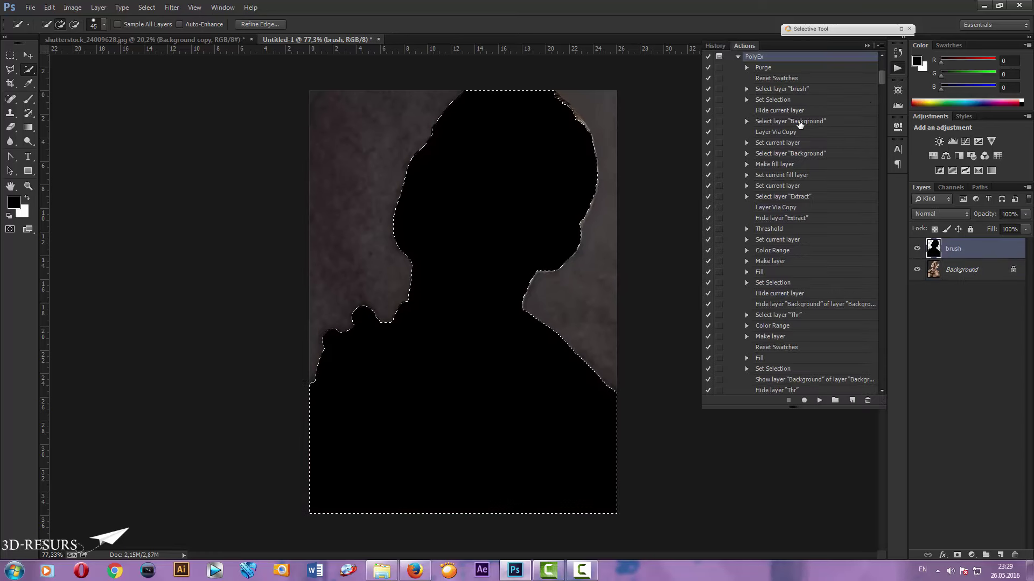
Step: Deselect the silhouette and play the PolyEx action with the Move tool active
click(737, 57)
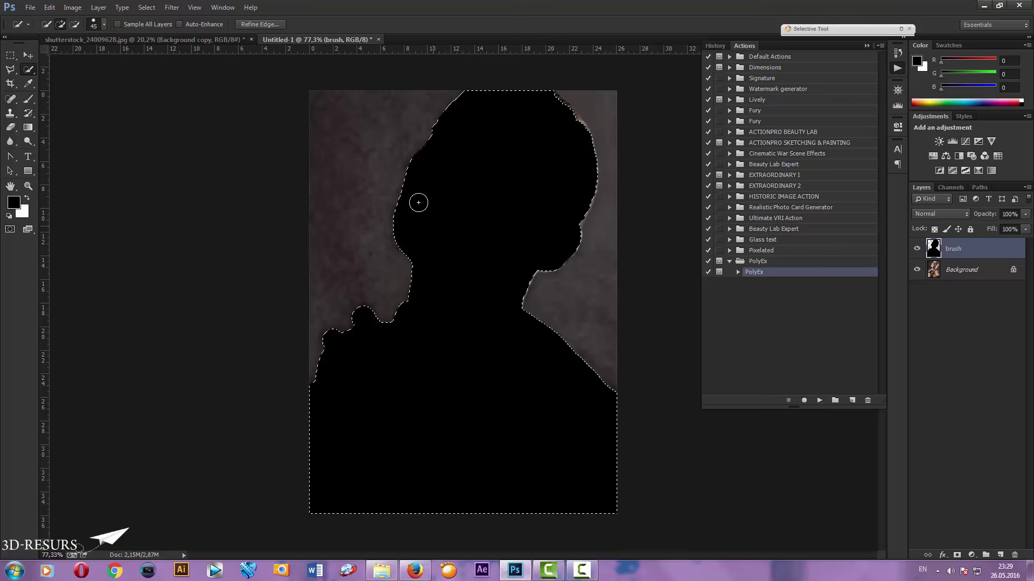
key(ctrl+d)
click(29, 56)
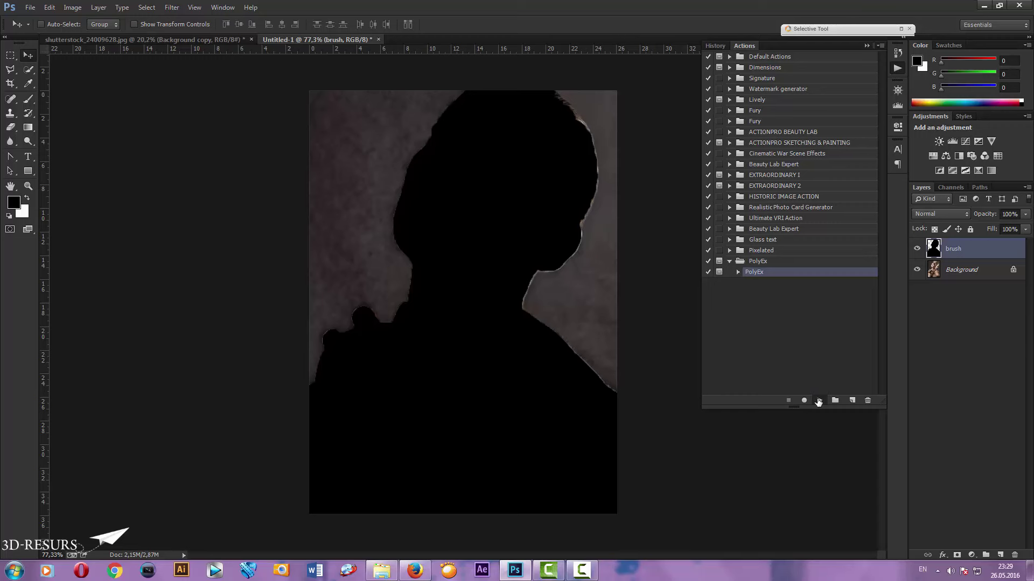
click(818, 401)
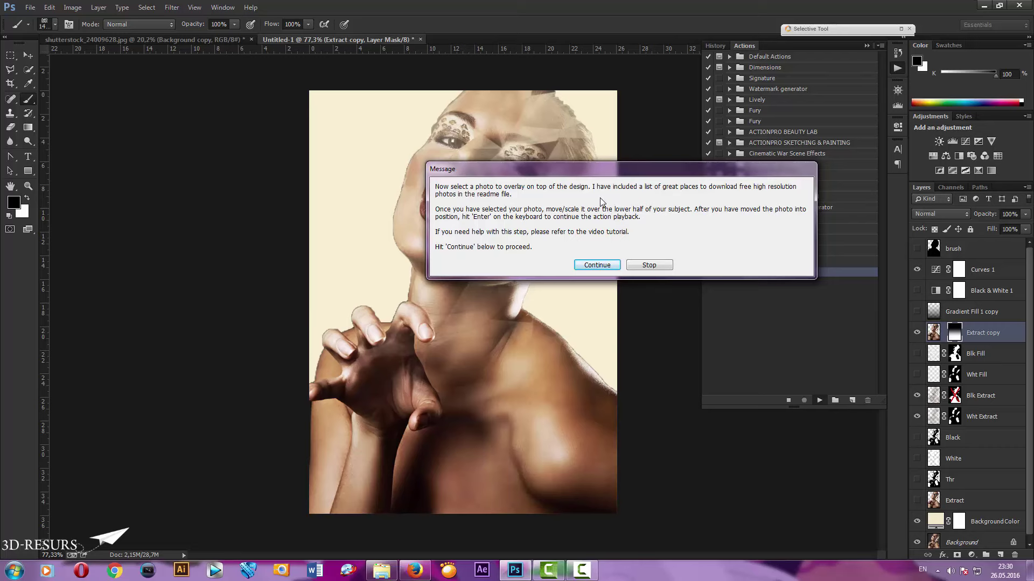
Step: Continue the action and place the city skyline photo from Desktop > foto for lessons
click(595, 266)
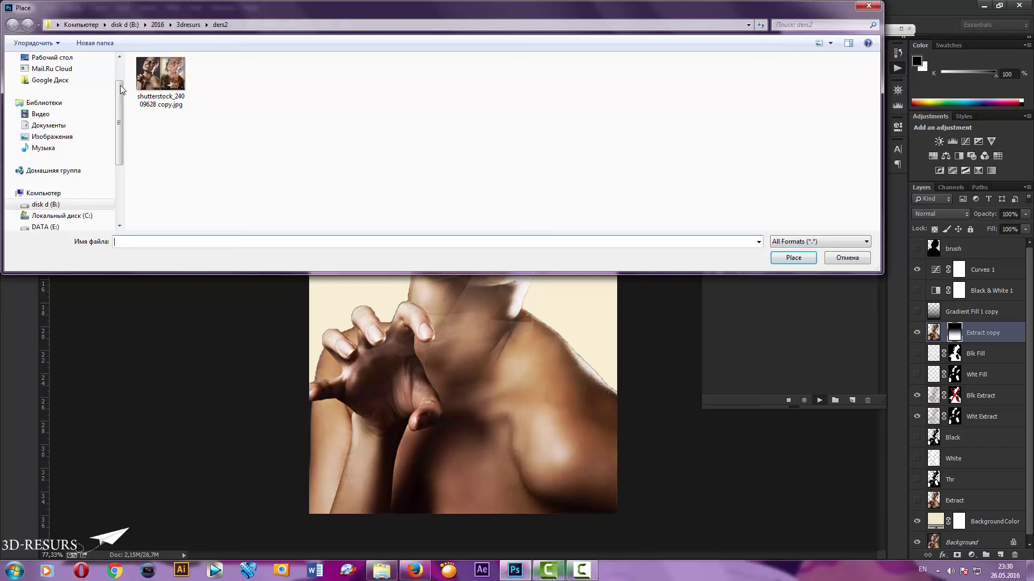
click(80, 58)
click(308, 100)
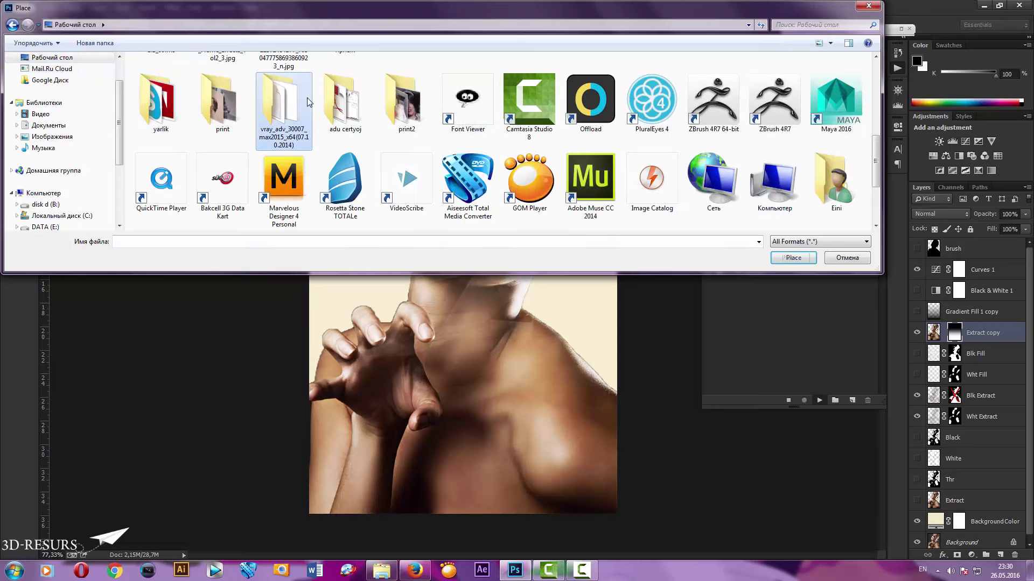
scroll(307, 100, up, 3)
scroll(356, 107, down, 1)
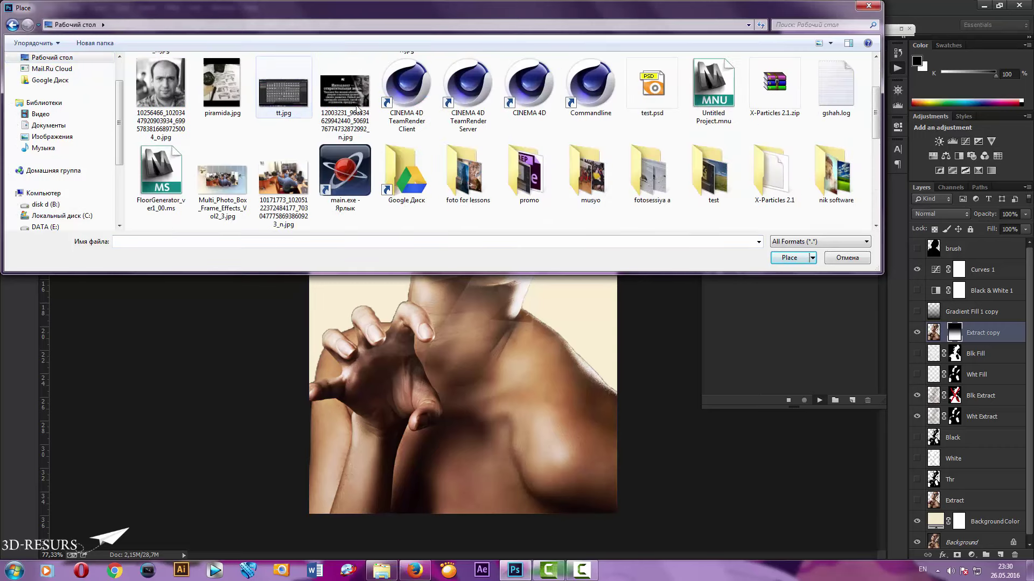
double_click(468, 174)
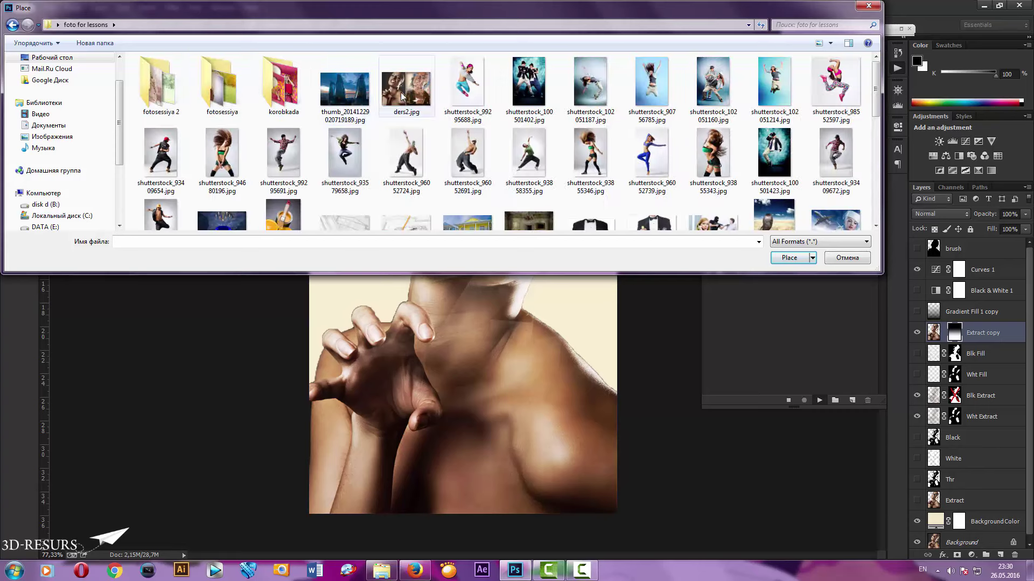
double_click(335, 92)
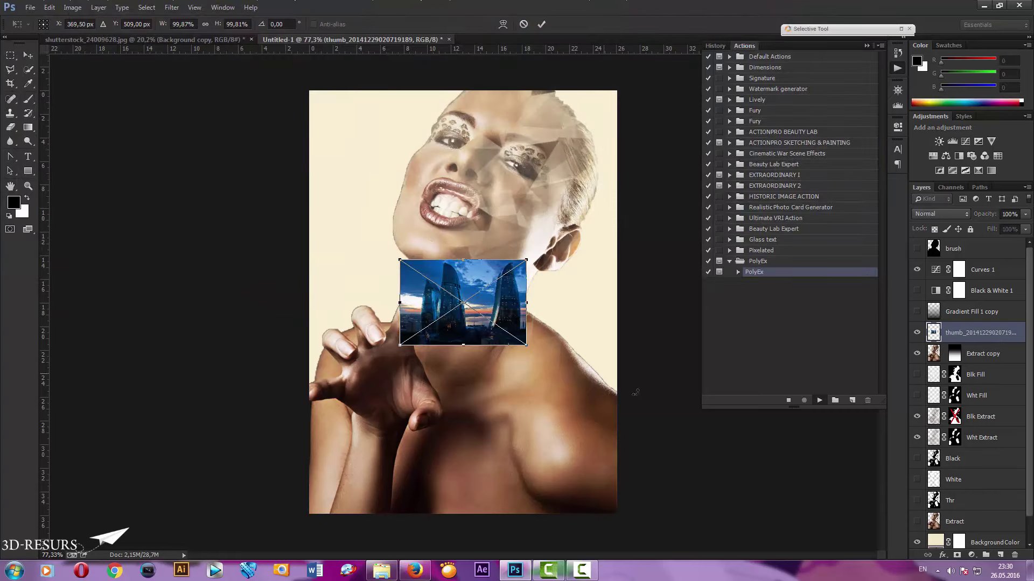
Step: Scale the city image to about 297% and move it down over the body
drag(528, 343, 706, 466)
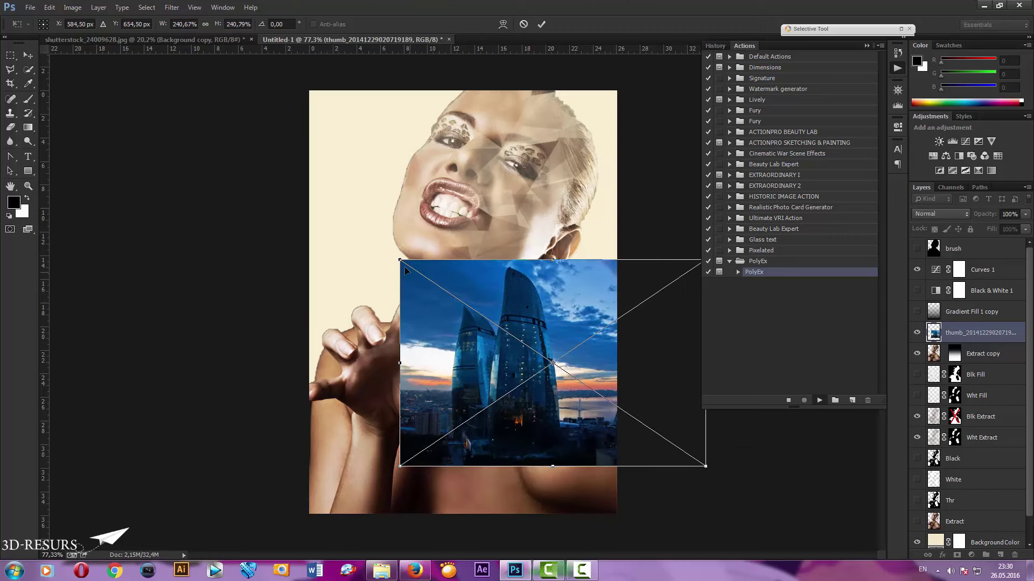
drag(404, 268, 330, 215)
drag(437, 278, 372, 359)
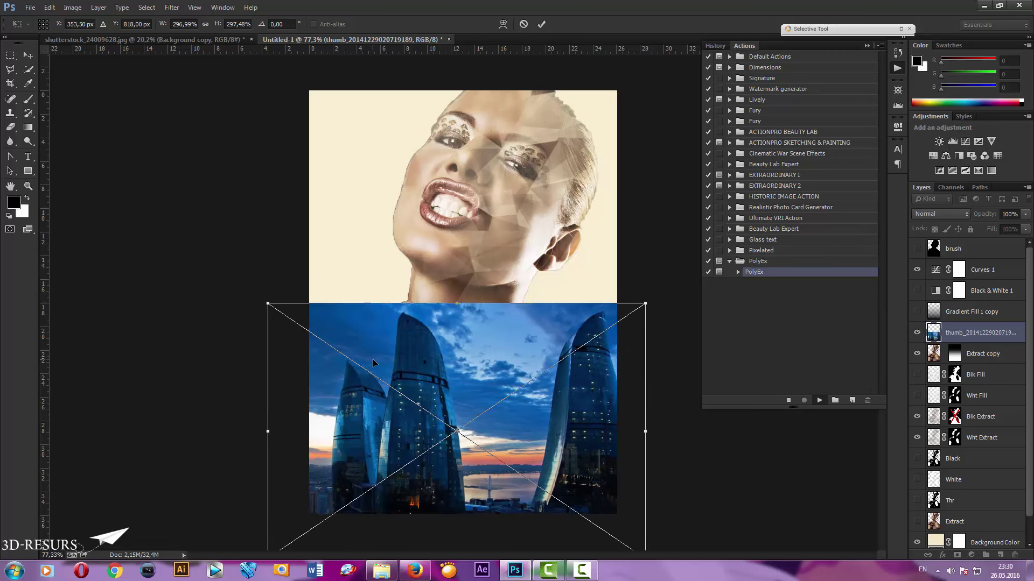
key(Return)
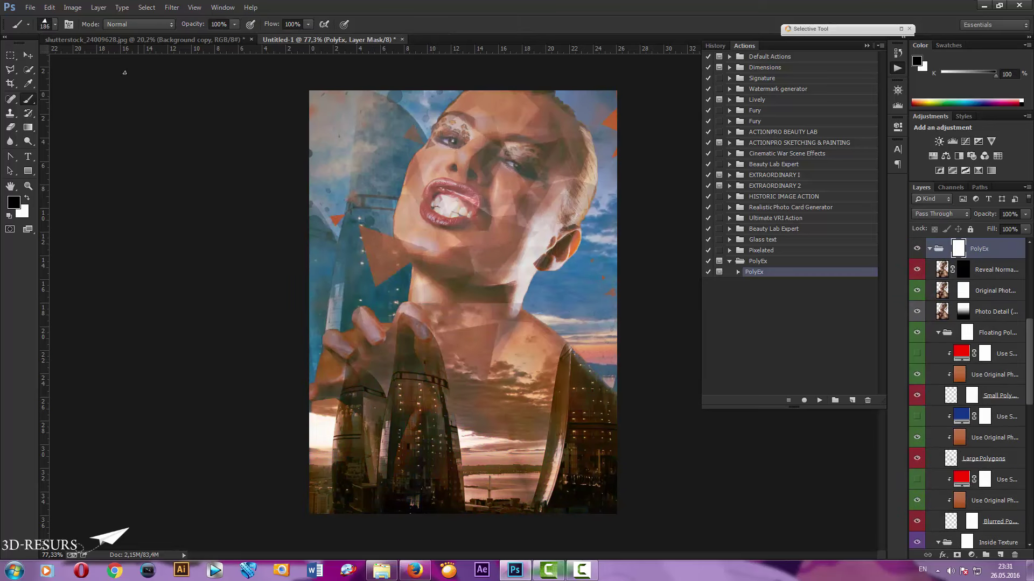
Step: Stamp triangle brush shapes at size 100 into the PolyEx mask over the lower buildings
click(55, 25)
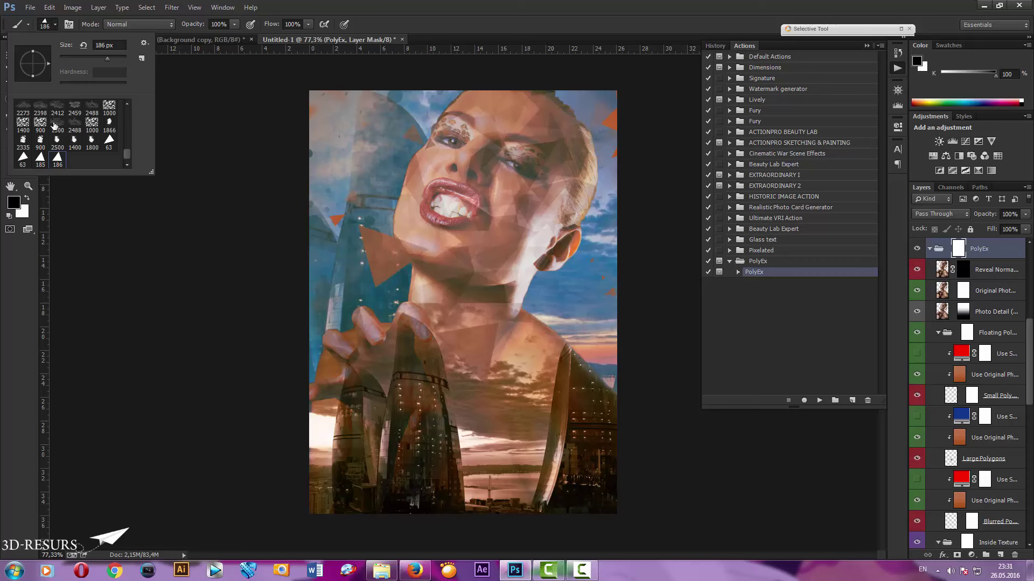
click(444, 13)
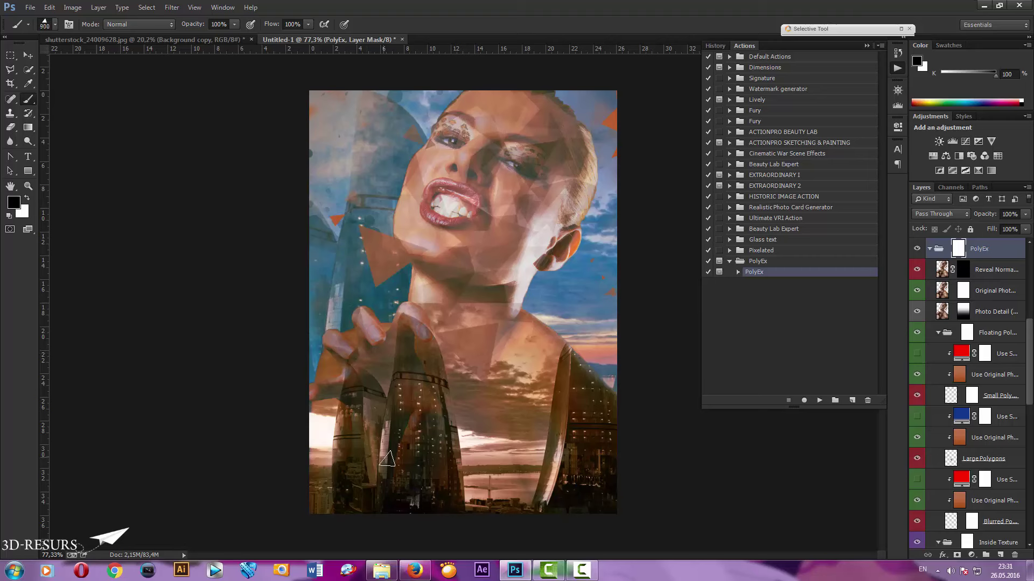
key(bracketright)
key(bracketright)
key(bracketright)
drag(461, 461, 418, 476)
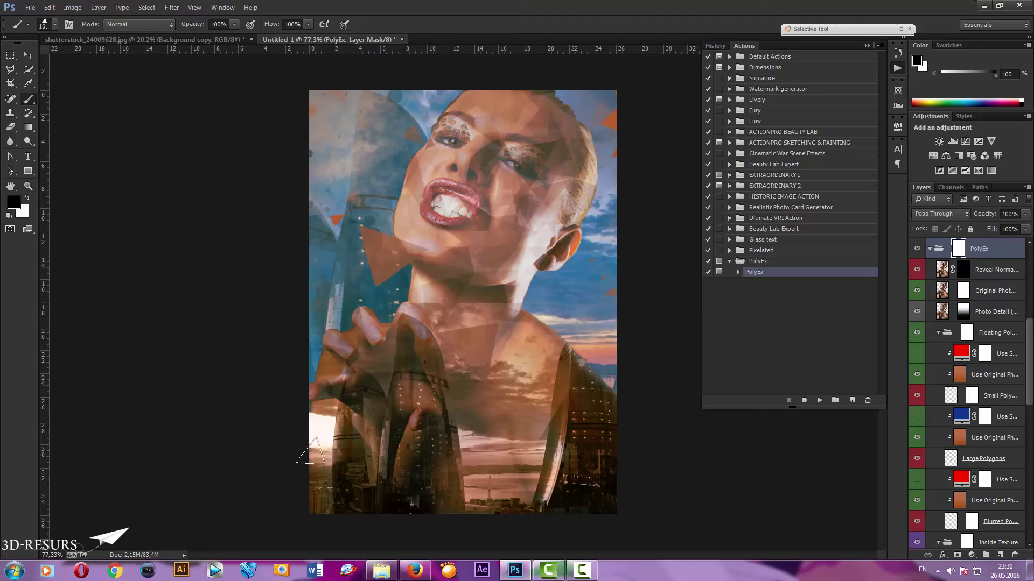
key(bracketright)
key(bracketright)
key(bracketright)
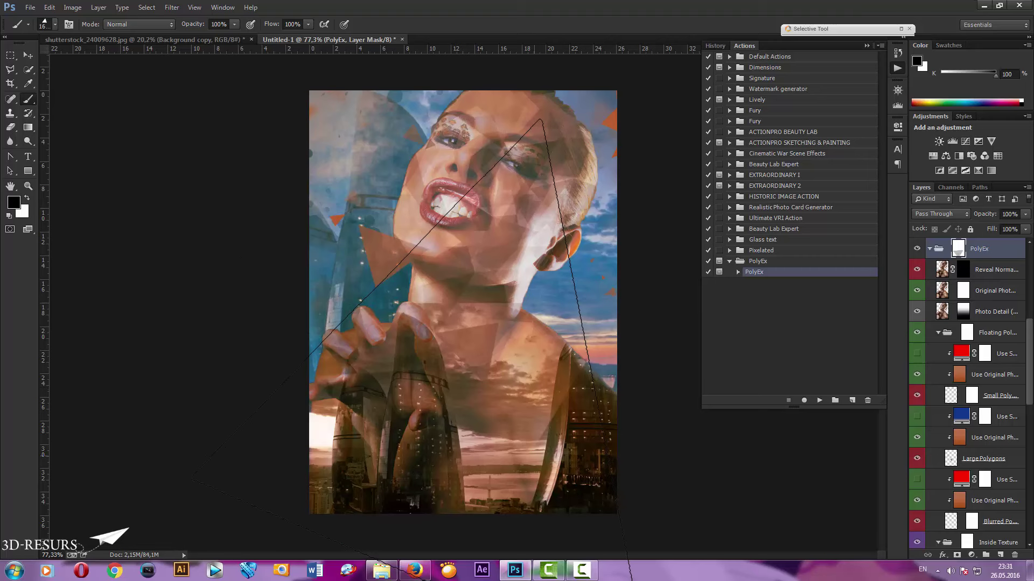
key(bracketright)
key(bracketright)
key(bracketright)
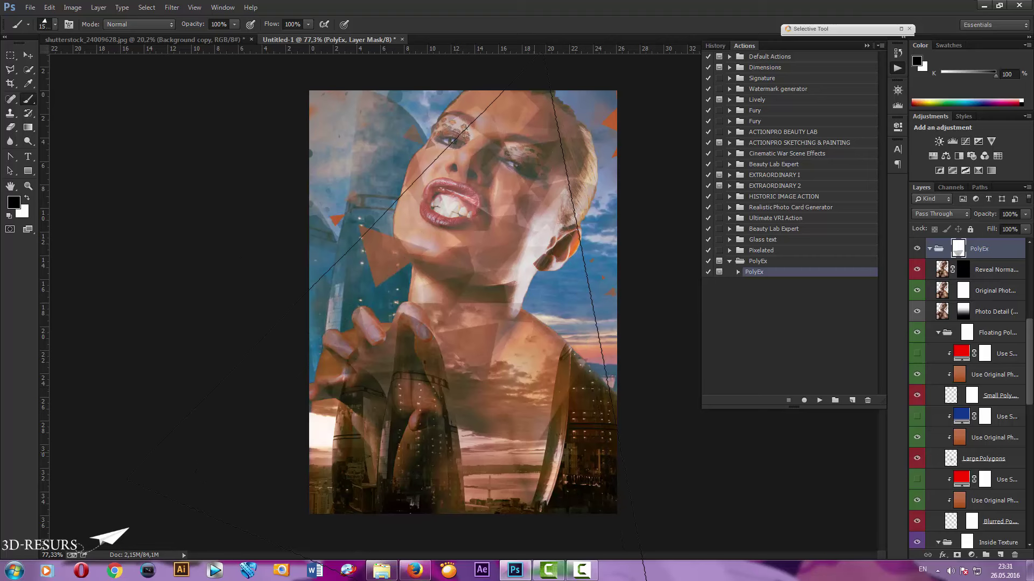
key(bracketleft)
key(bracketleft)
key(bracketleft)
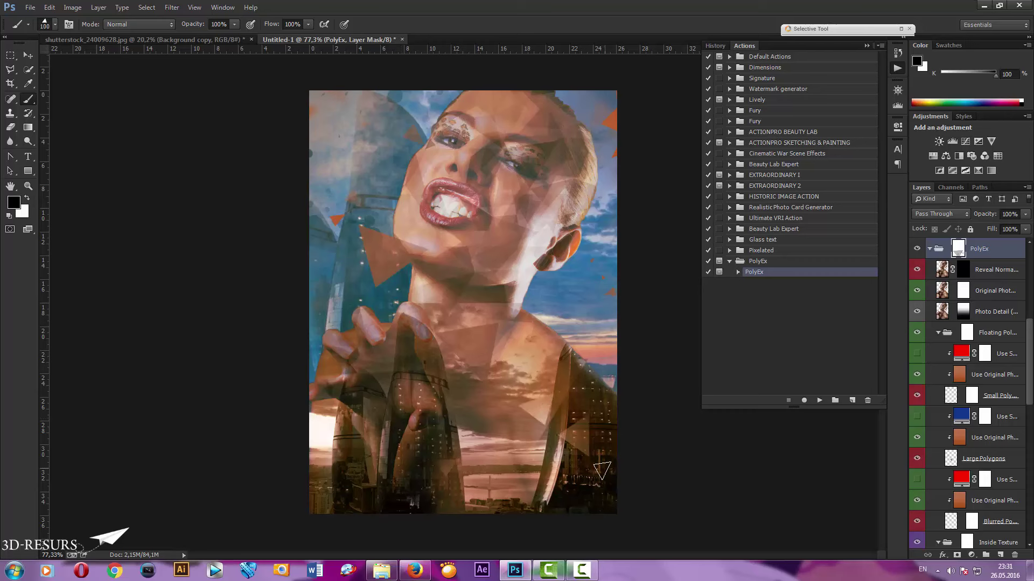
click(347, 489)
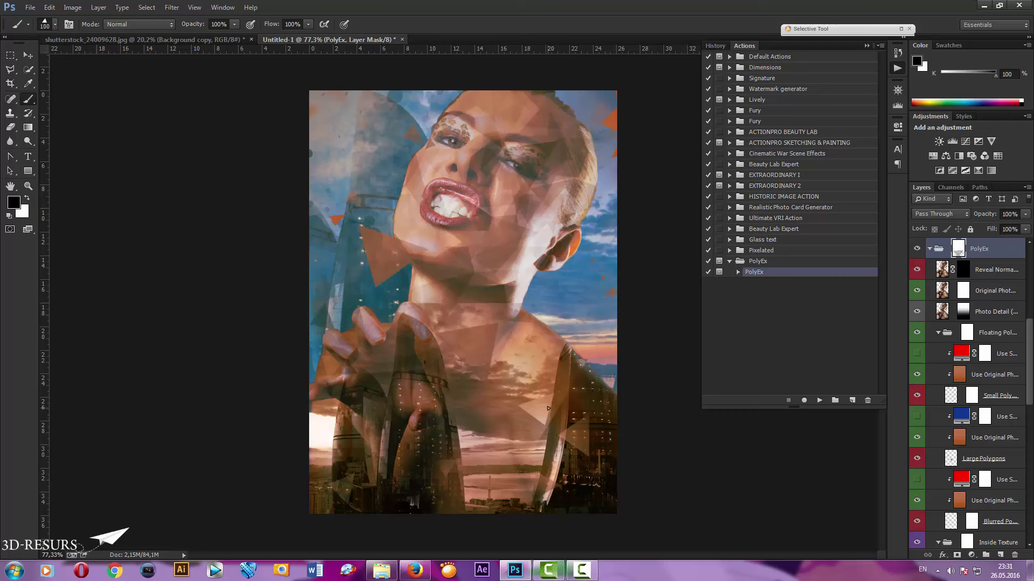
key(v)
Step: Collapse the PolyEx and Adjustments groups and toggle them off and on to compare
click(929, 248)
click(929, 270)
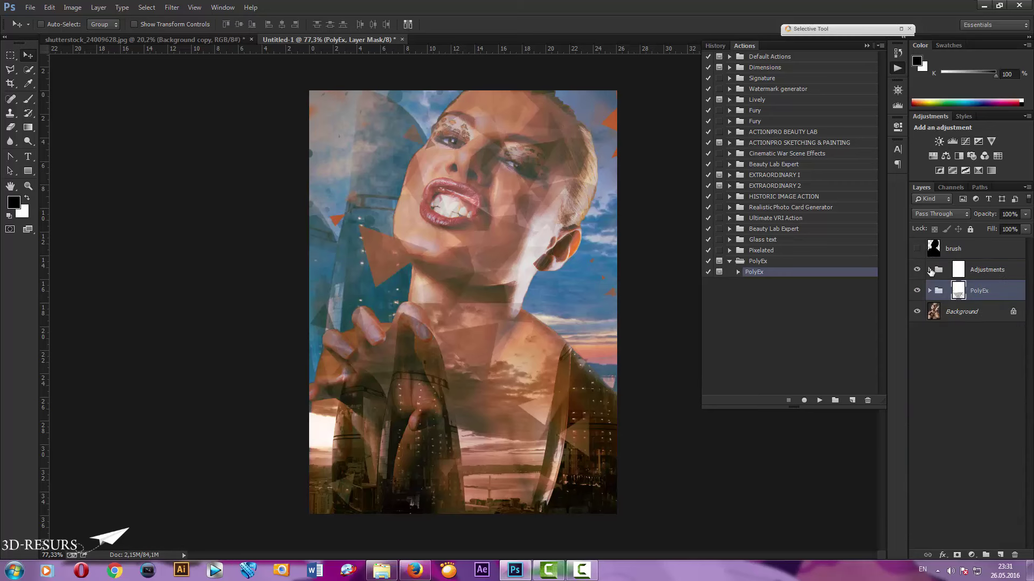
click(917, 290)
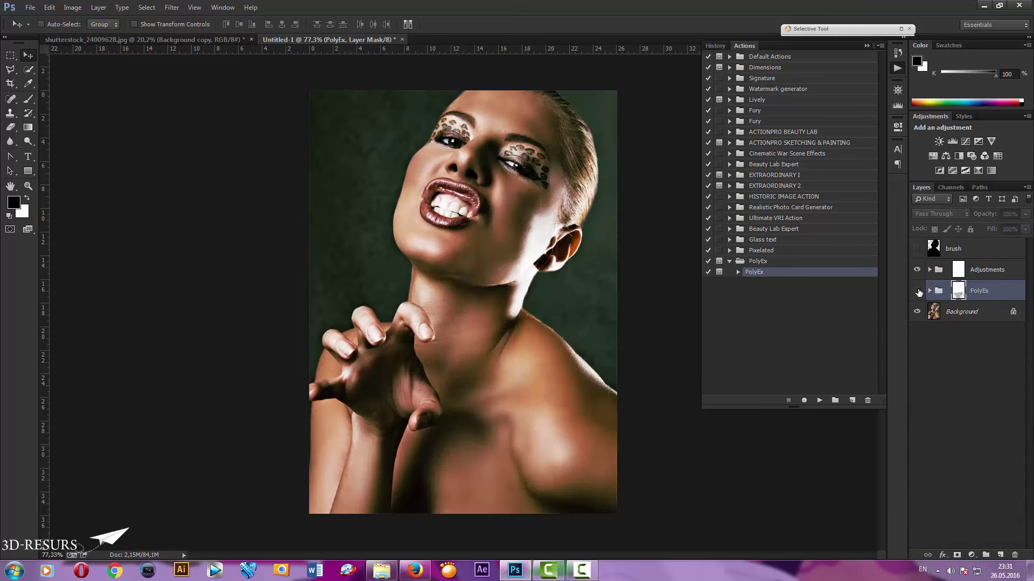
click(916, 291)
click(917, 270)
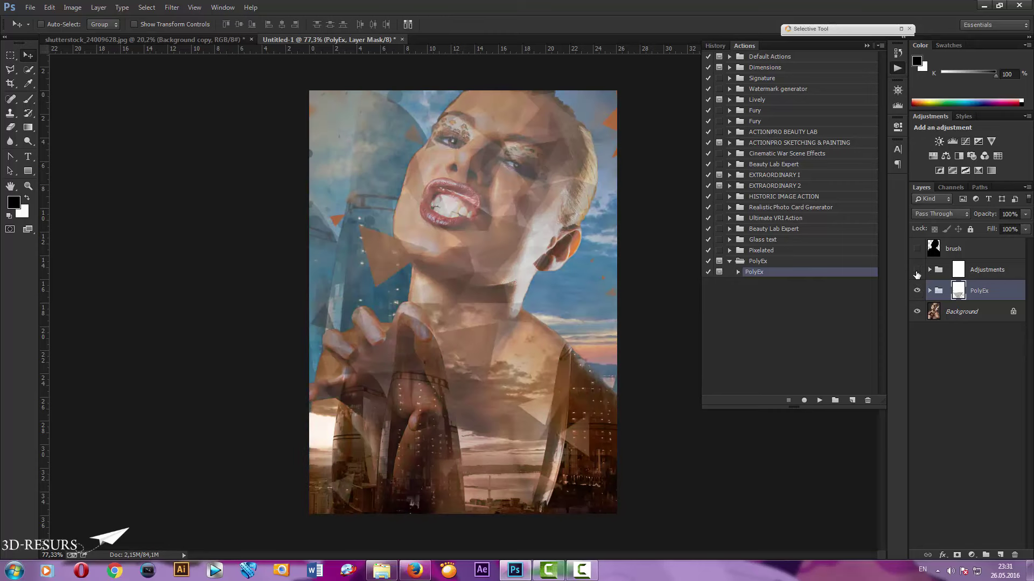
click(916, 290)
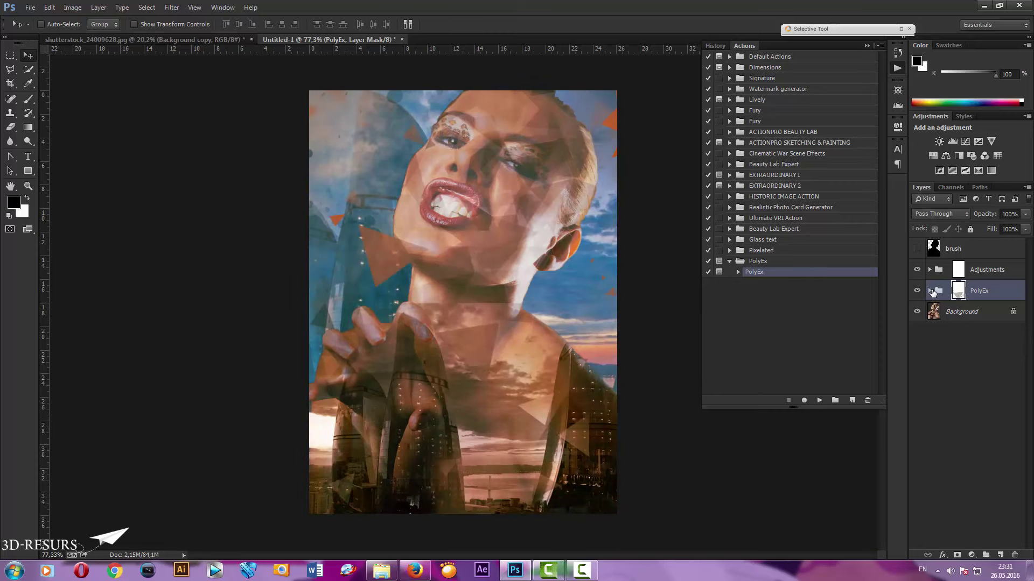
click(928, 291)
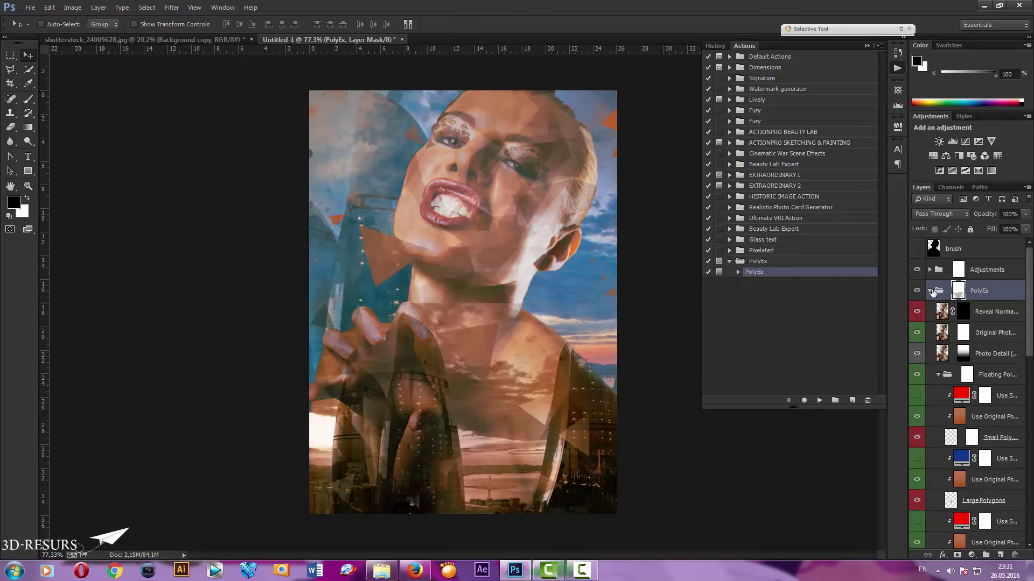
Step: Toggle the Outside and Inside Texture groups off and on, then expand Inside Texture
click(938, 374)
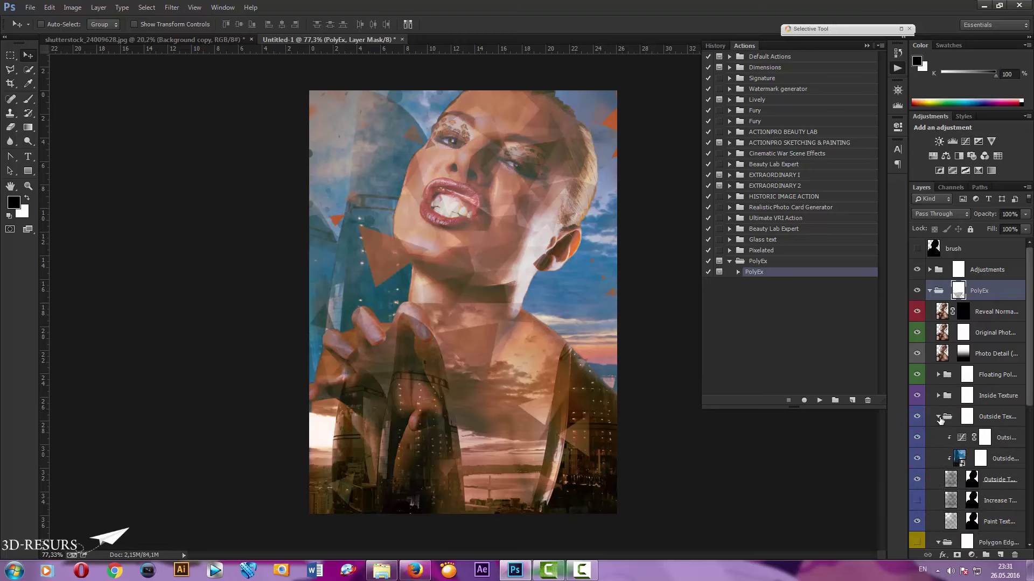
click(938, 417)
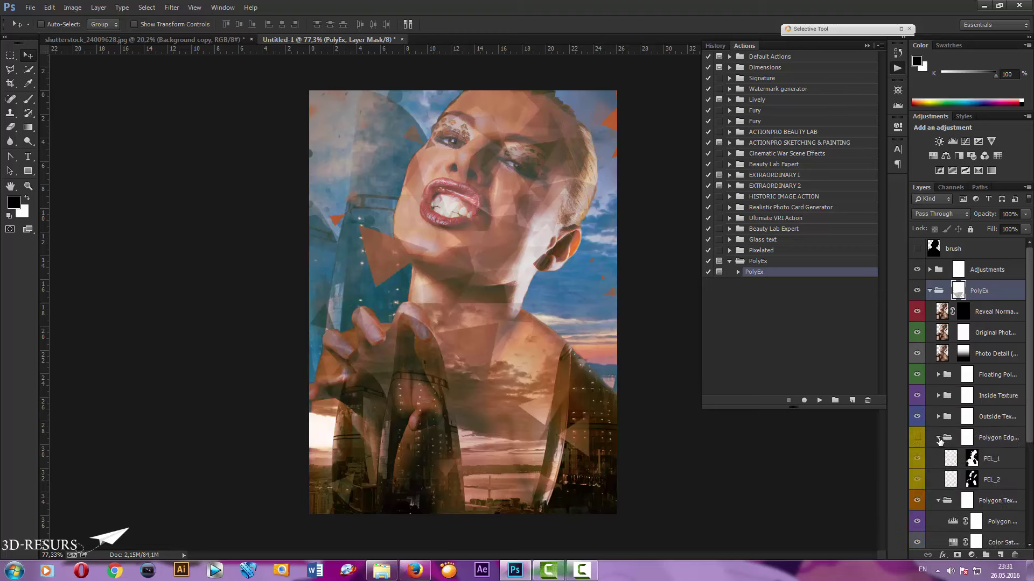
click(938, 437)
click(943, 418)
click(914, 416)
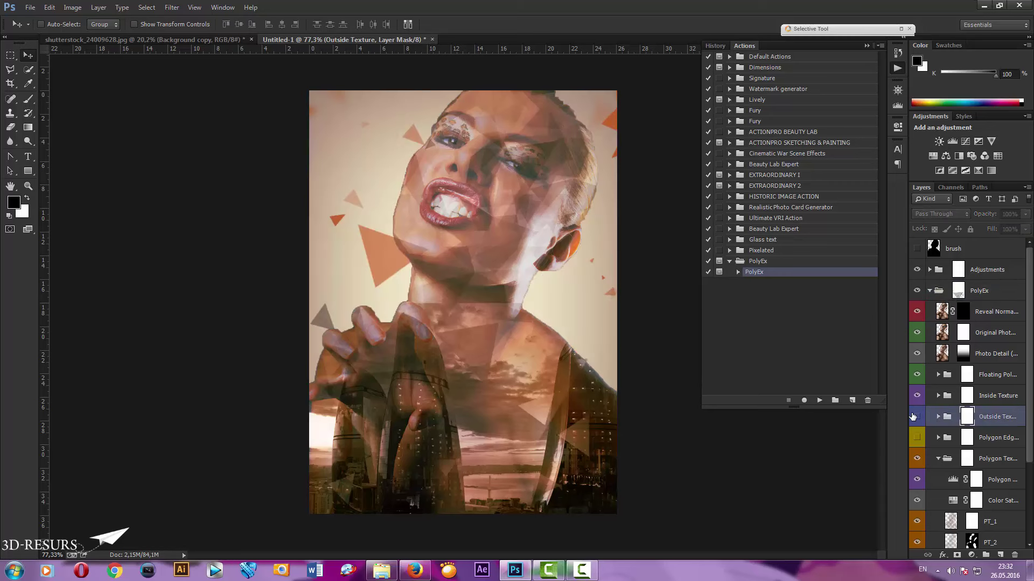
click(913, 416)
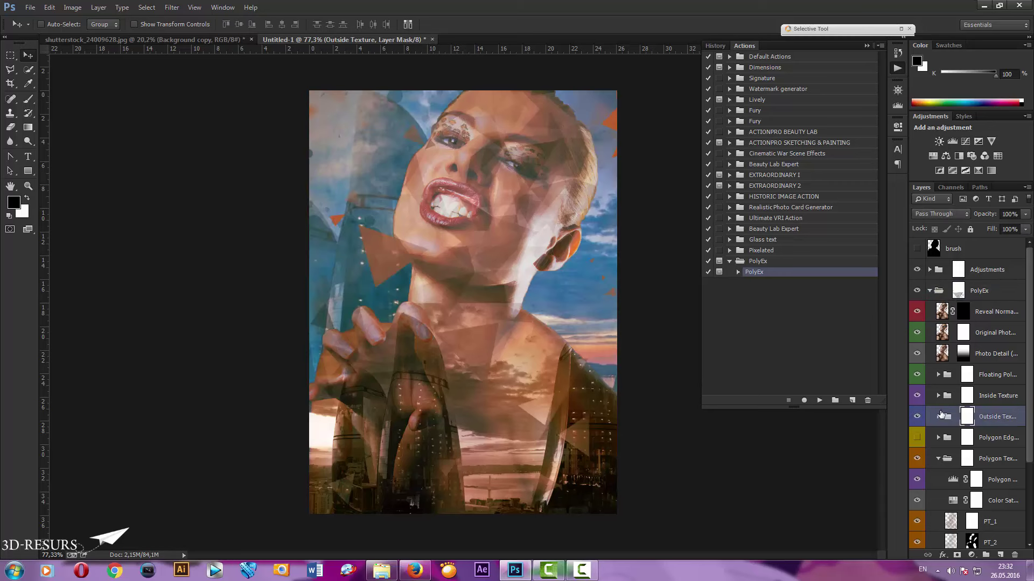
click(920, 396)
click(918, 397)
click(938, 395)
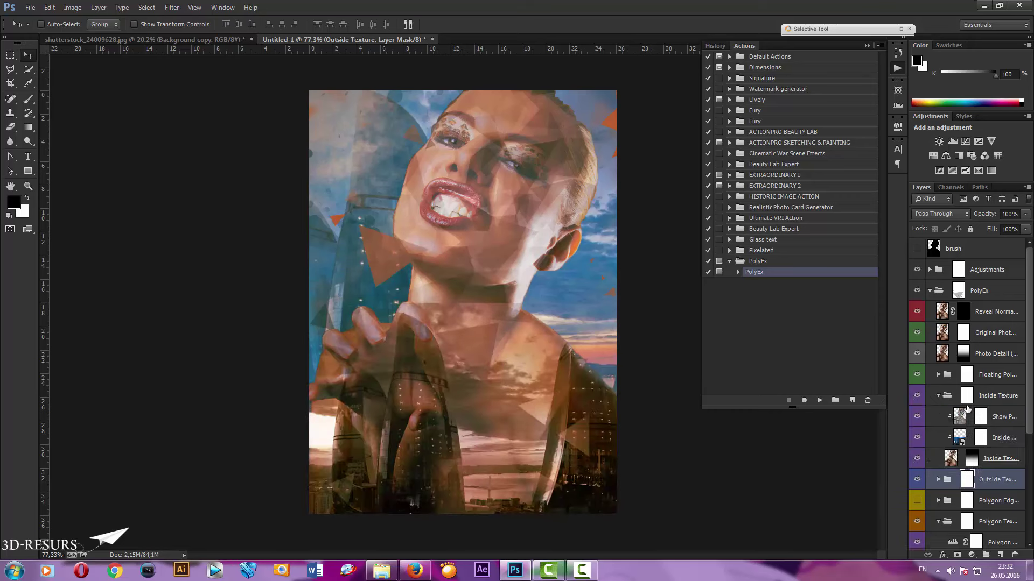
Step: Nudge the inside city texture layer over the body and target its layer mask
click(959, 437)
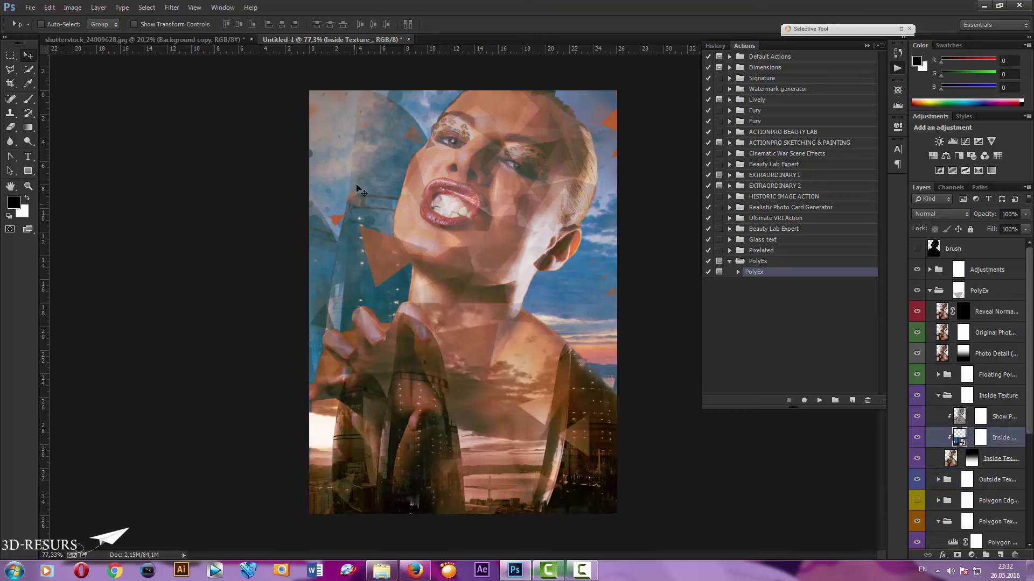
mouse_move(398, 400)
mouse_down()
mouse_move(460, 408)
mouse_move(405, 396)
mouse_move(402, 408)
mouse_move(408, 388)
mouse_up()
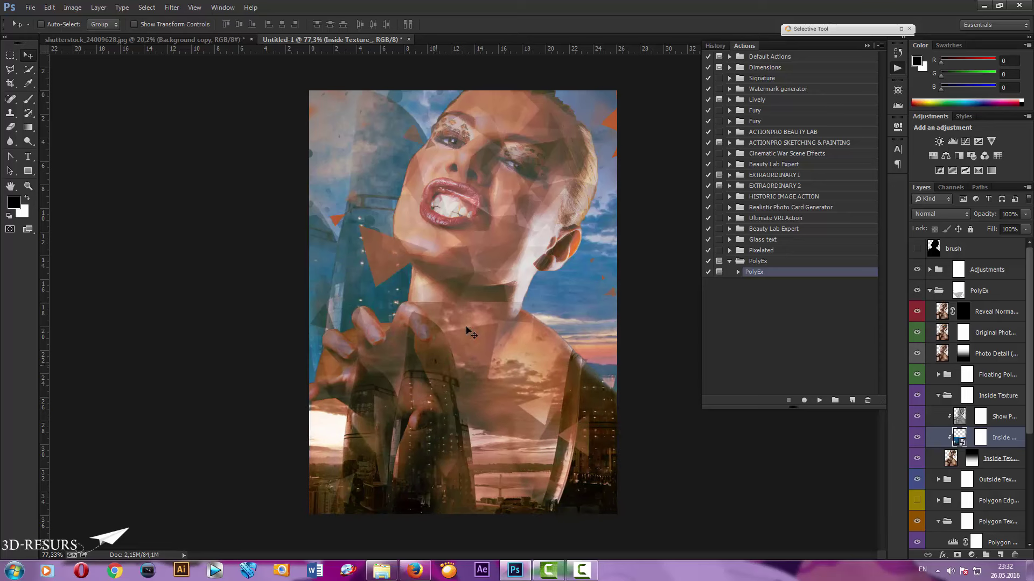
click(981, 438)
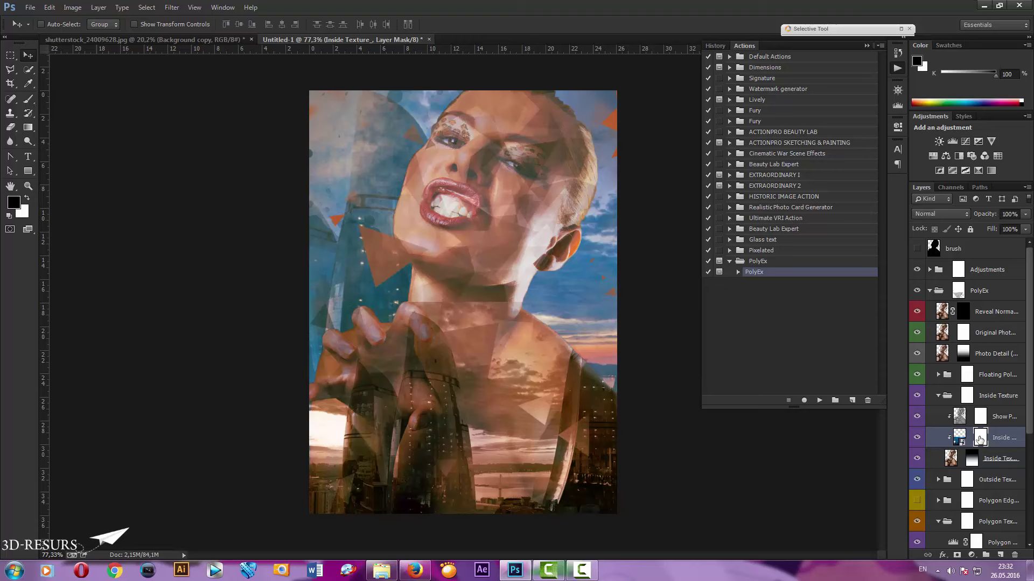
Step: Paint the inside texture mask over the neck with a hard round brush at 30% opacity
click(28, 100)
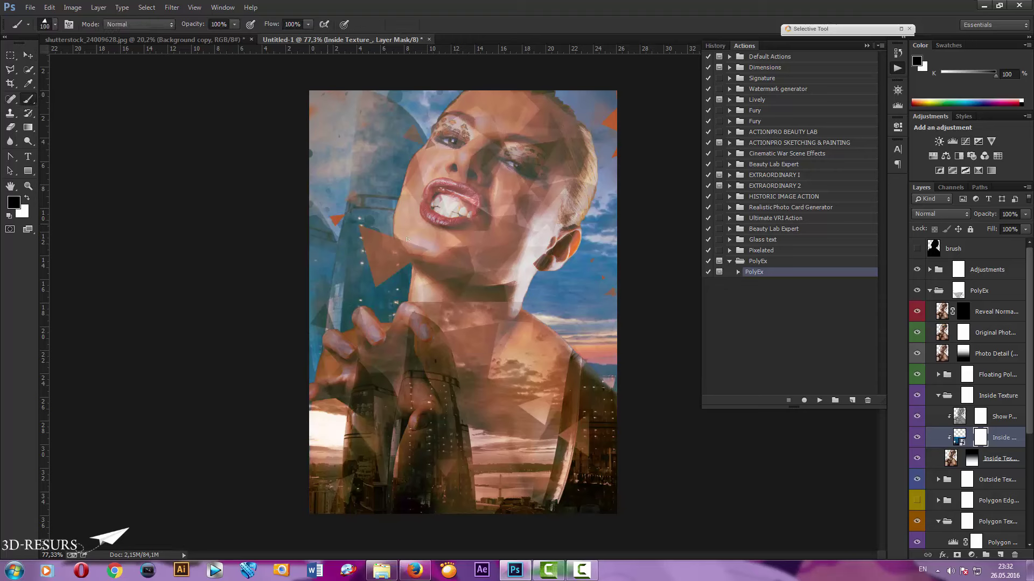
click(54, 23)
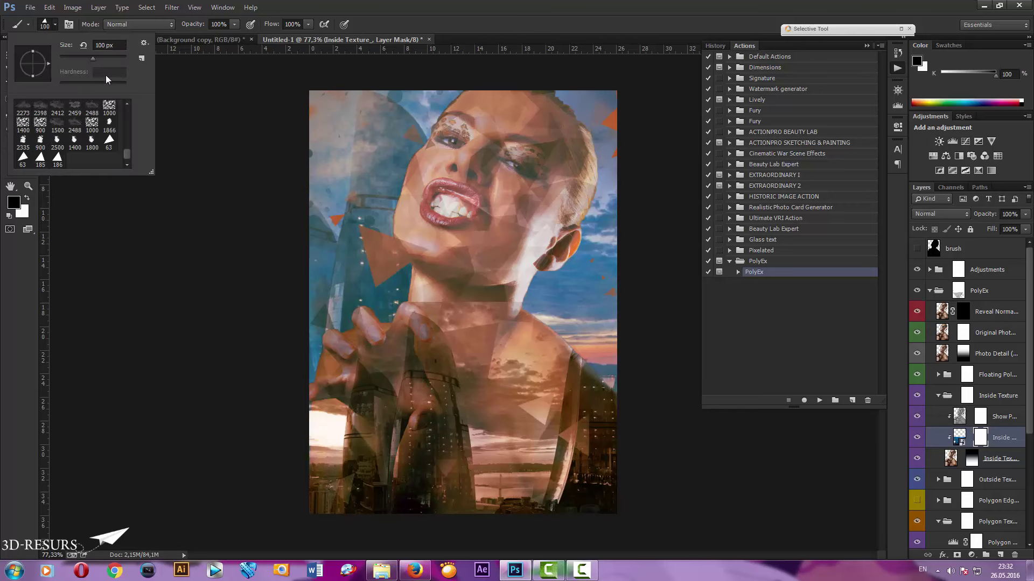
scroll(124, 111, up, 5)
scroll(125, 111, up, 5)
click(40, 108)
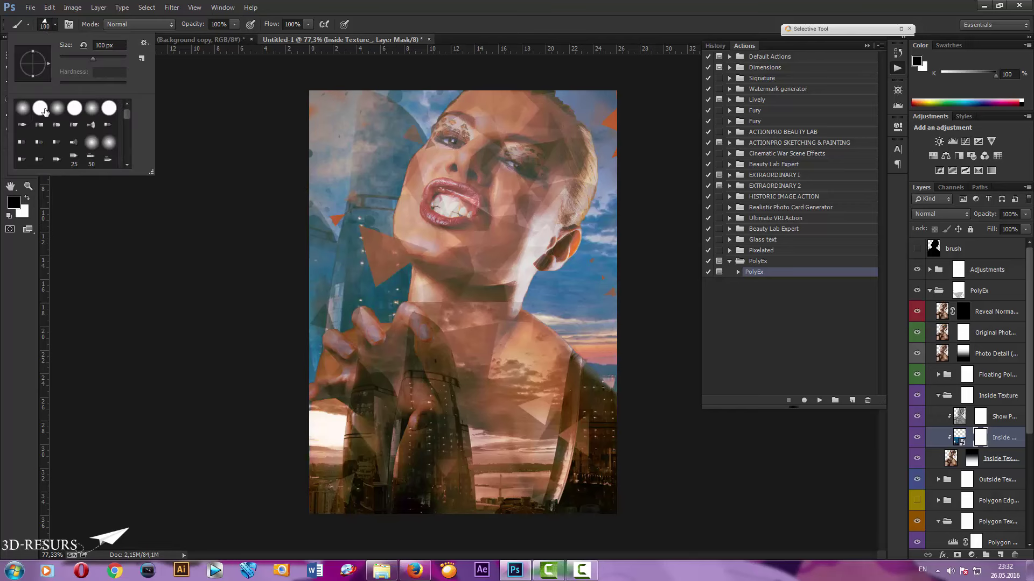
click(426, 294)
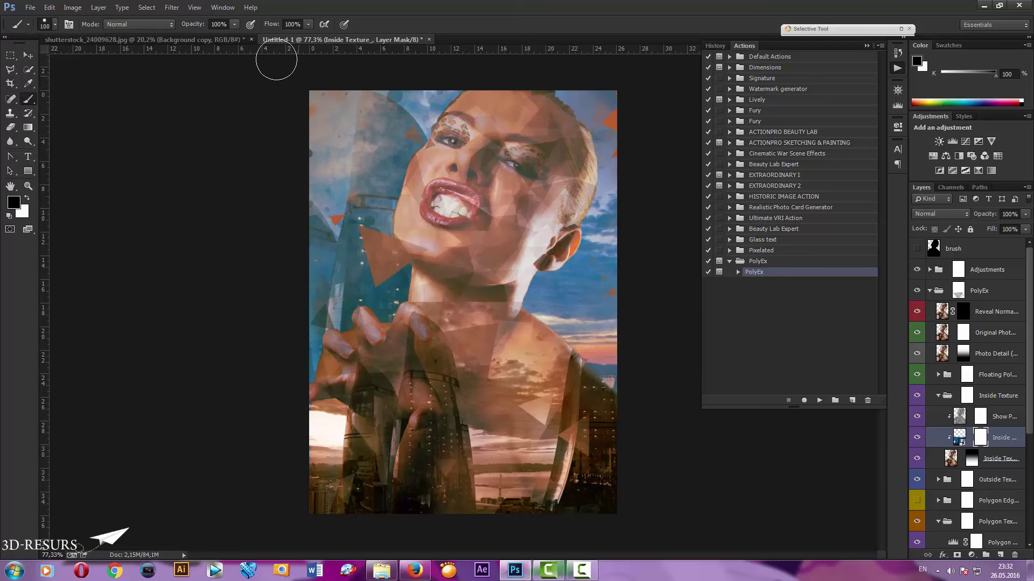
click(219, 25)
text(30)
key(Return)
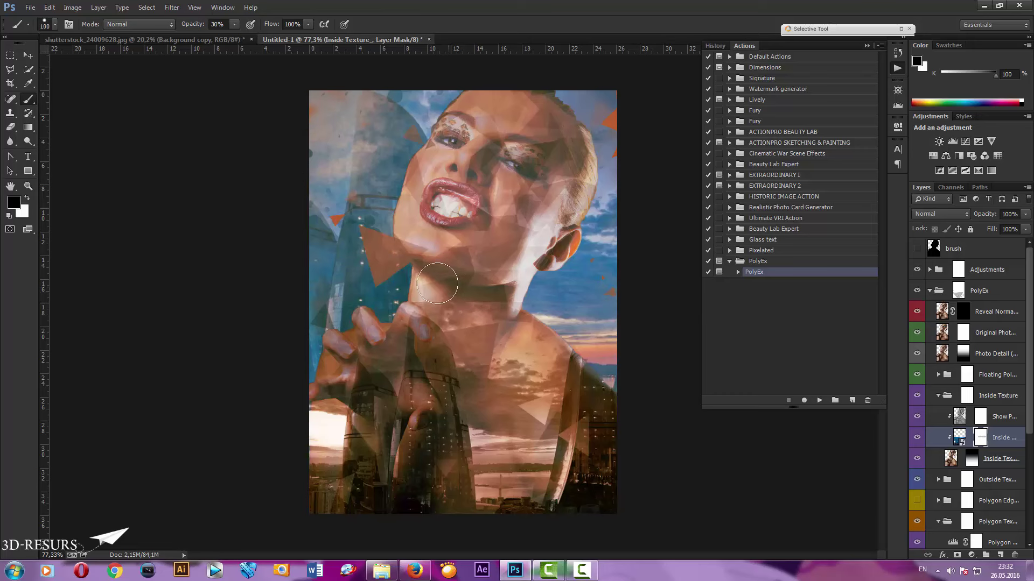
mouse_move(438, 283)
mouse_down()
mouse_move(494, 286)
mouse_move(420, 277)
mouse_move(431, 288)
mouse_move(538, 291)
mouse_move(592, 305)
mouse_move(597, 317)
mouse_up()
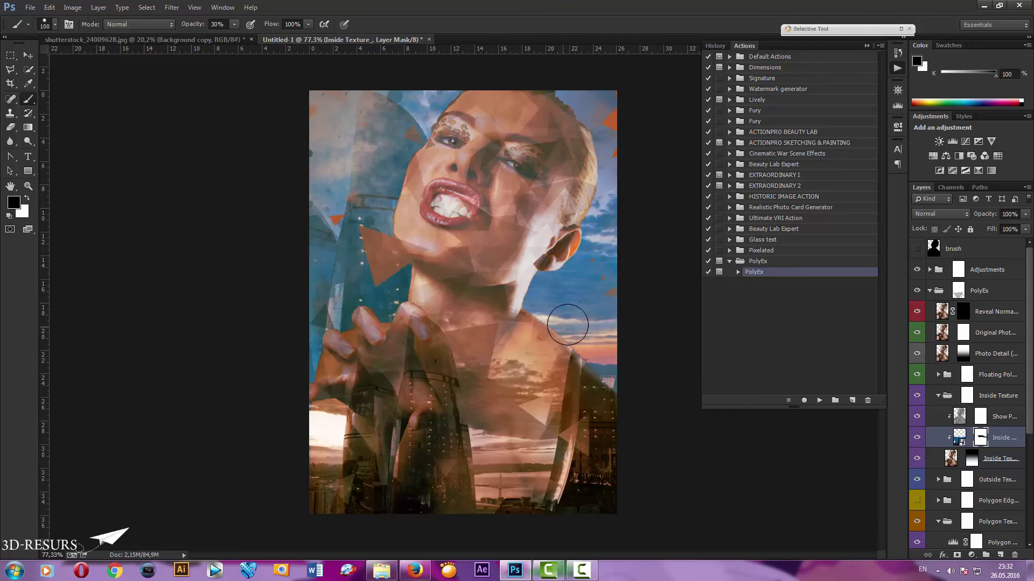
mouse_move(427, 285)
mouse_down()
mouse_move(571, 286)
mouse_move(447, 297)
mouse_move(562, 294)
mouse_up()
Step: With the Move tool active, fold the Inside Texture and Polygon Texture sub-groups inside PolyEx
click(30, 56)
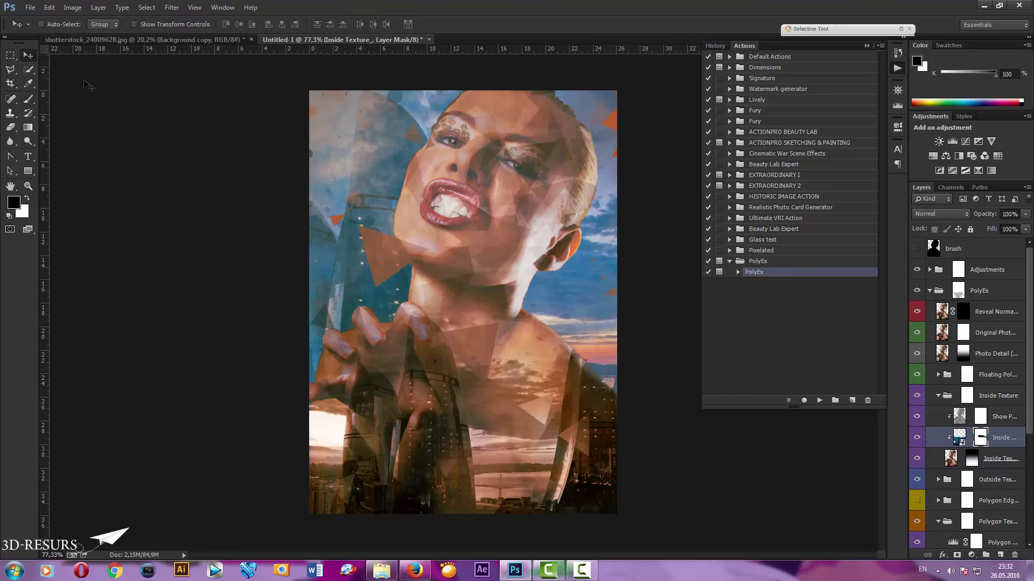
click(930, 292)
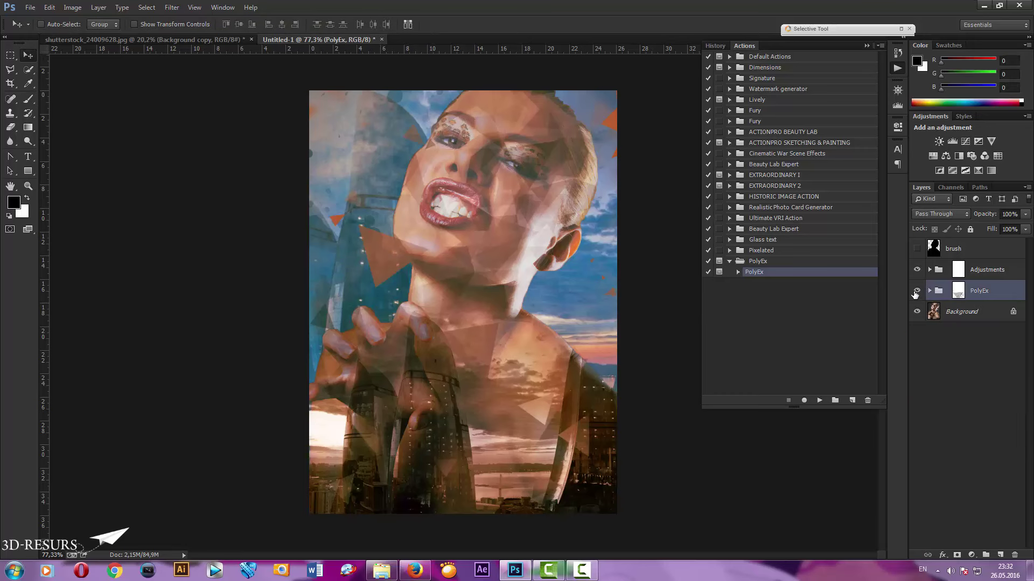
click(930, 291)
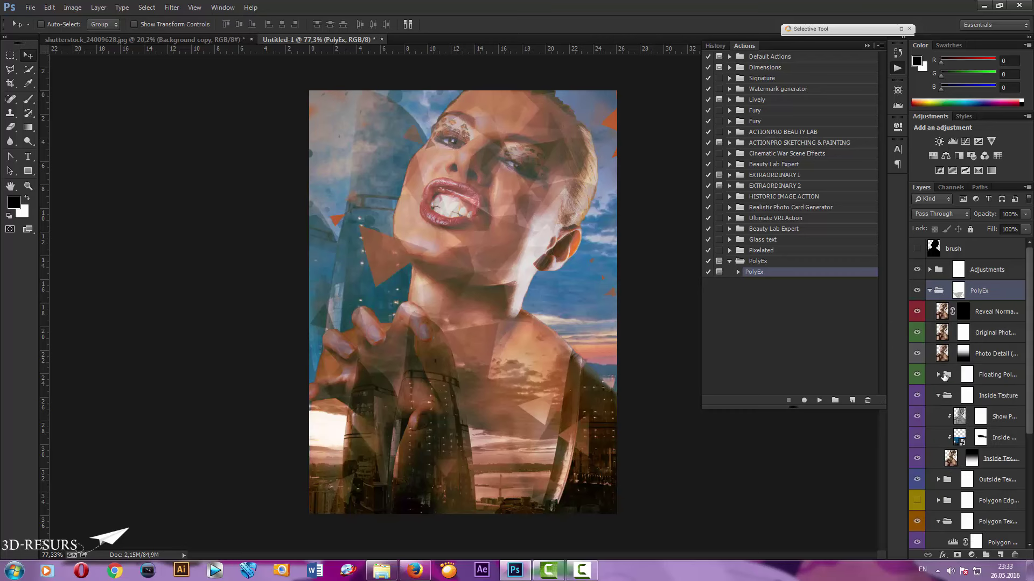
click(938, 396)
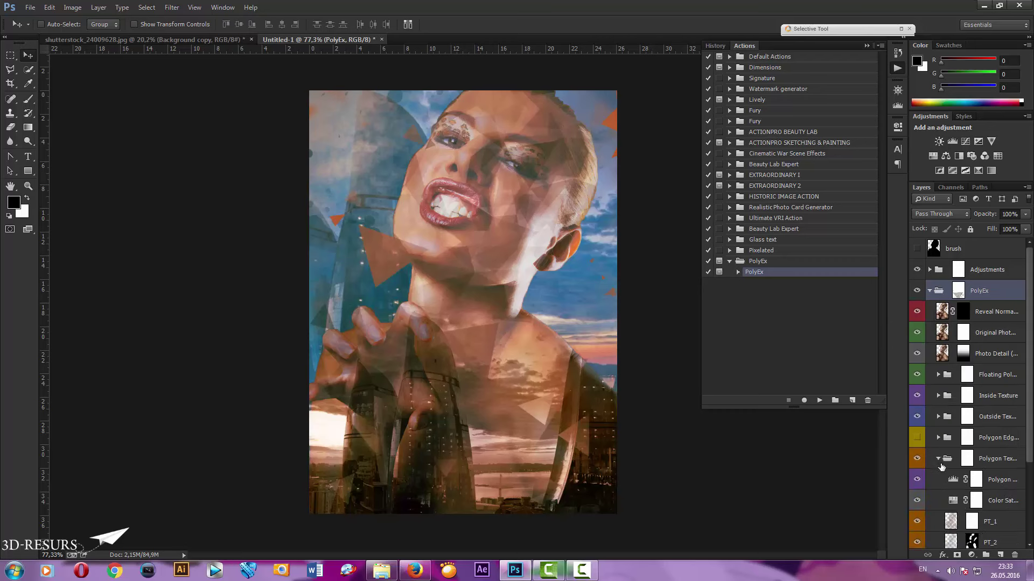
click(939, 460)
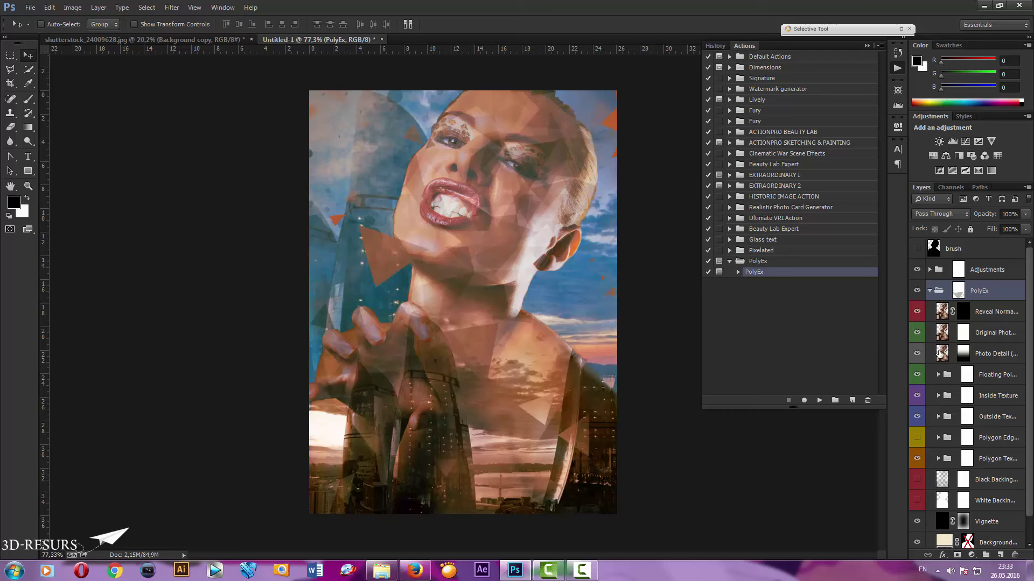
Step: Collapse PolyEx, expand Adjustments, and preview Color Option 2 and the pink-blue Color Option 3
click(930, 293)
click(929, 270)
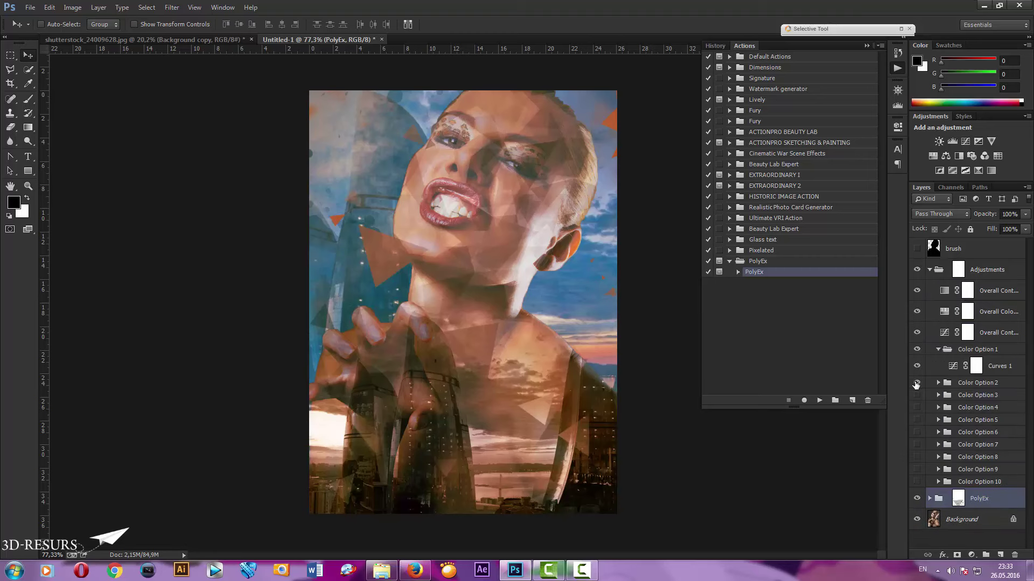
click(916, 384)
click(916, 395)
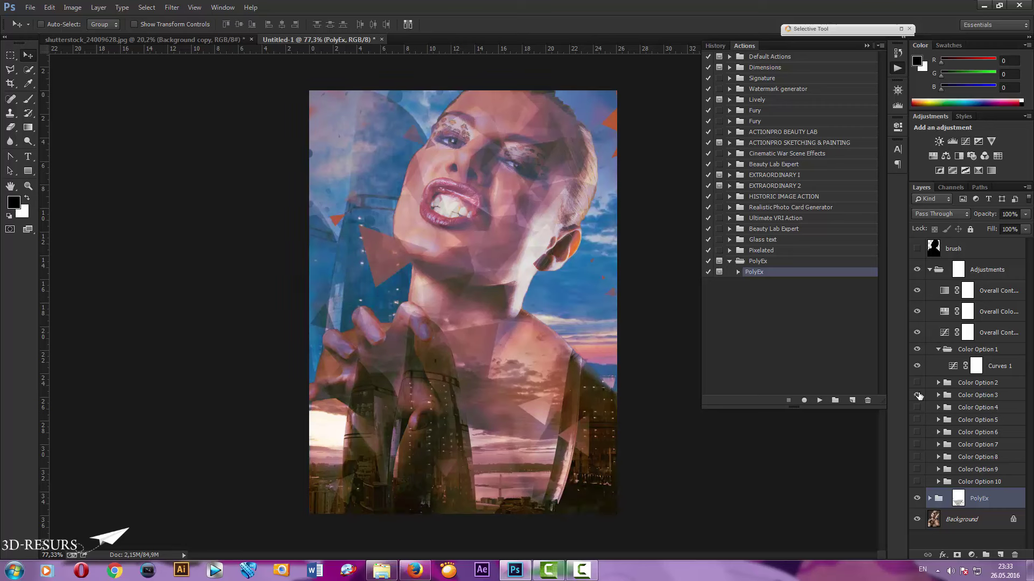
click(917, 396)
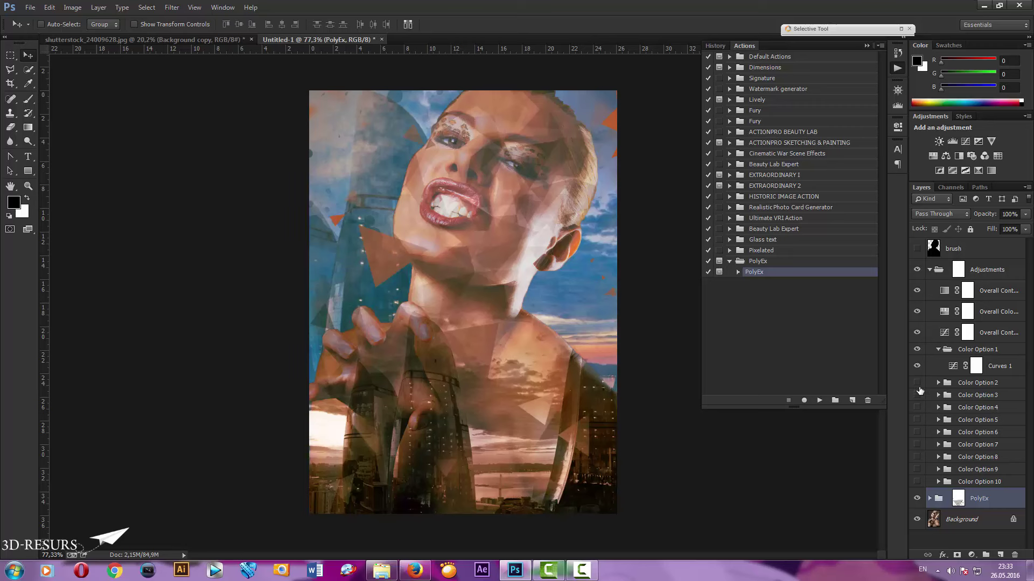
Step: Turn off Color Option 2 and apply the cooler bluish-grey colour grade instead
click(939, 350)
click(938, 350)
click(917, 383)
click(918, 422)
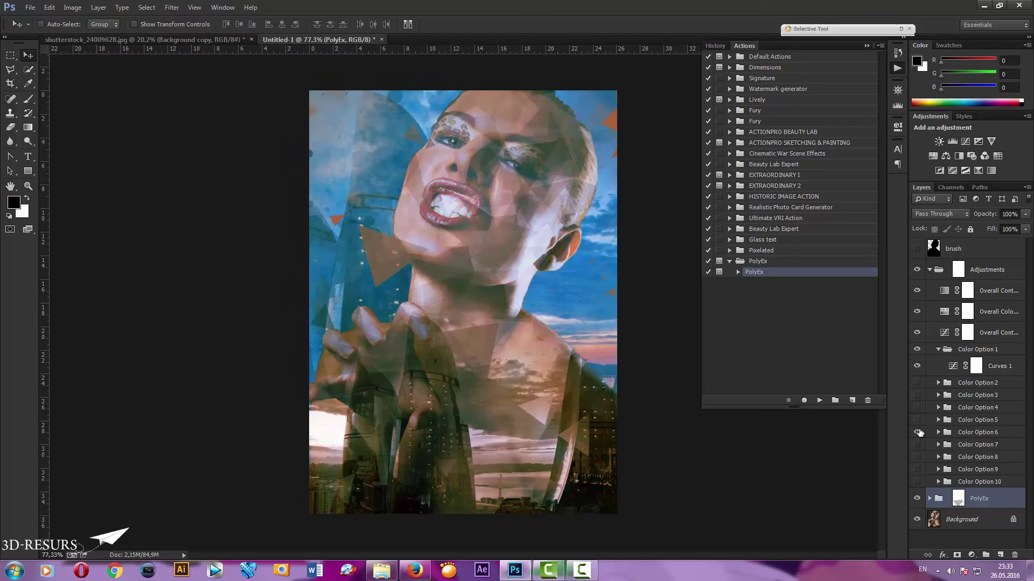